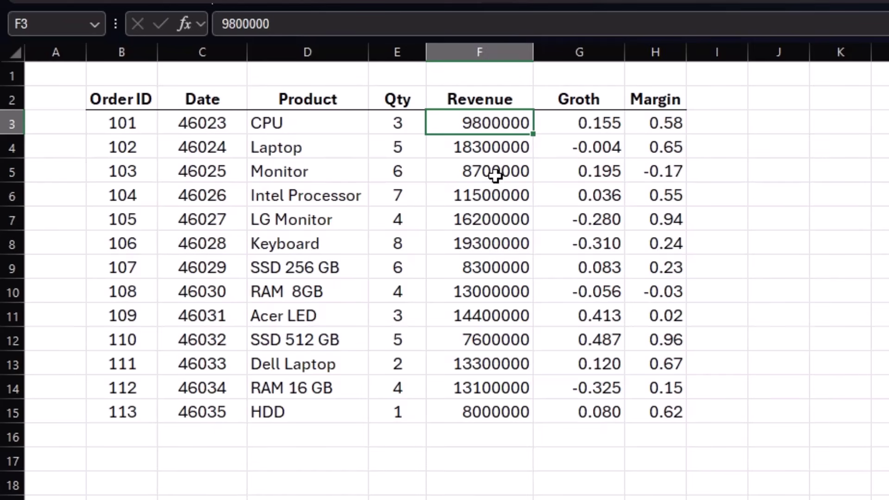
Format the Revenue values in F3:F15 as Number with 0 decimal places and the 1000 separator.
left_click_drag(494, 123, 485, 406)
left_click(486, 407)
left_click(479, 126)
key("ctrl+shift+Down")
key("ctrl+1")
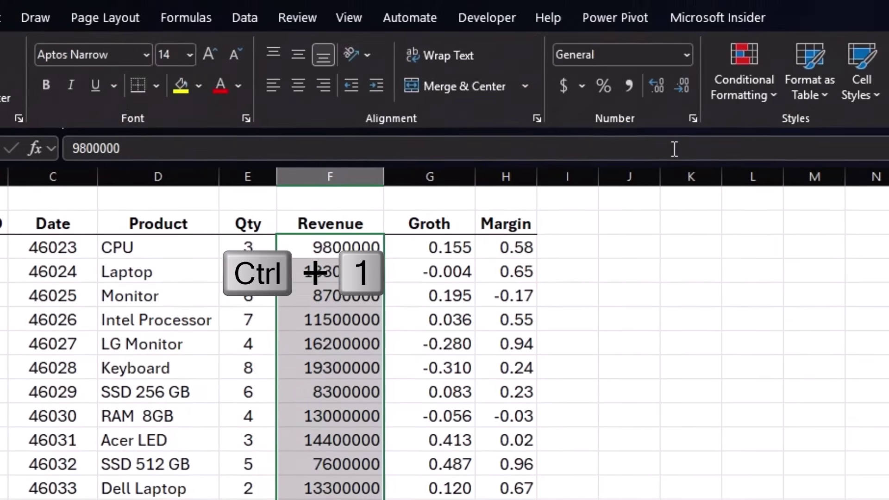
left_click(692, 119)
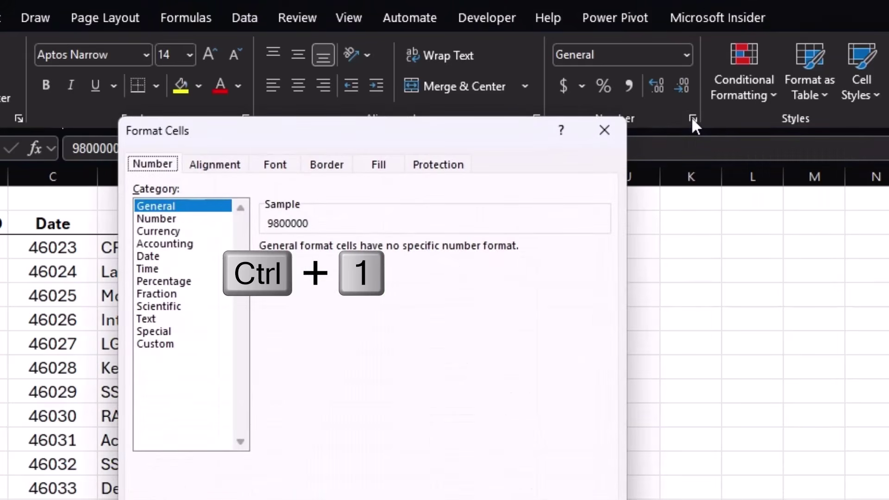
left_click_drag(399, 143, 736, 178)
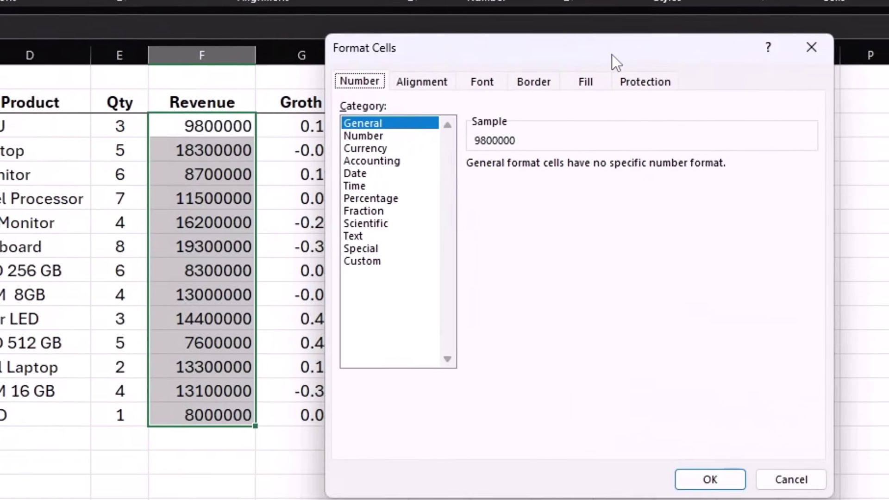
left_click(357, 125)
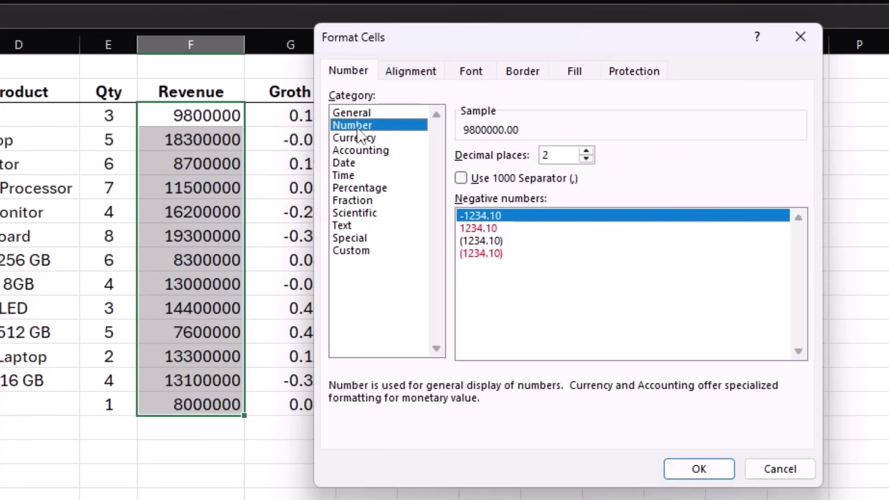
left_click(460, 178)
left_click(585, 158)
left_click(586, 159)
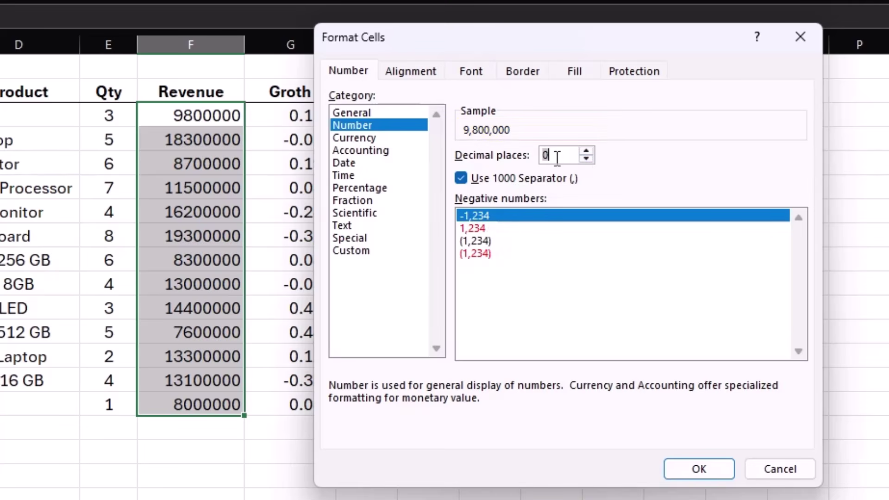
left_click(697, 467)
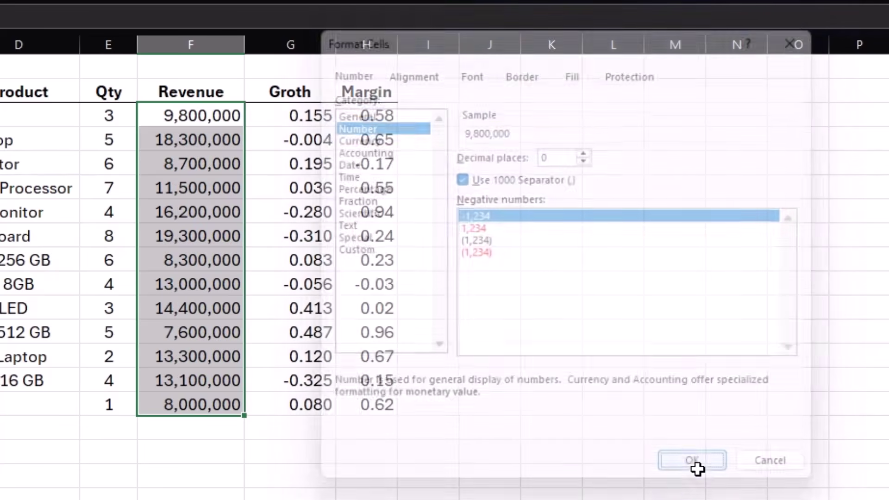
left_click(447, 162)
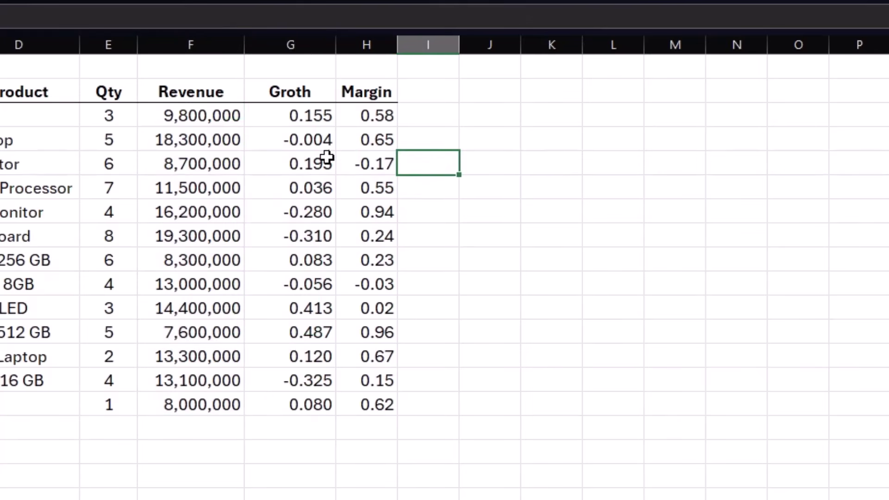
Turn the first Revenue value in F3 into the formula =9800000/100000.
left_click(226, 118)
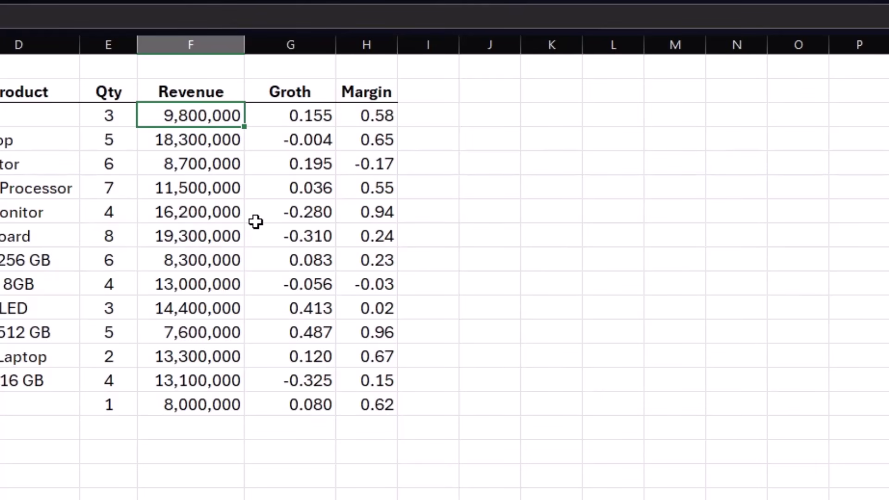
key("F2")
left_click(176, 115)
type("=")
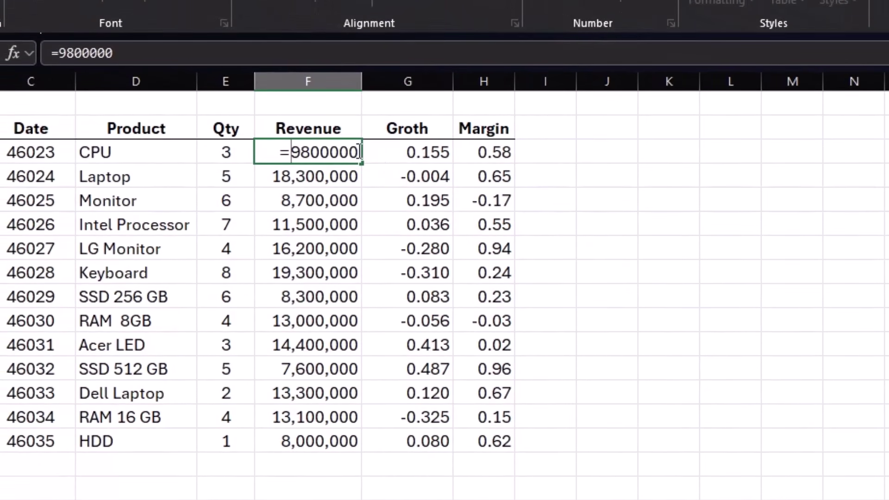
left_click(359, 152)
type("/10")
type("0000")
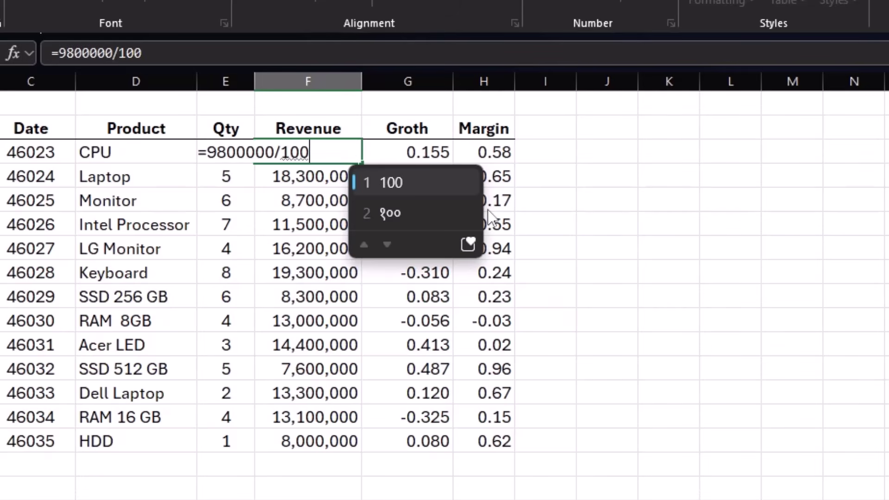
key("Return")
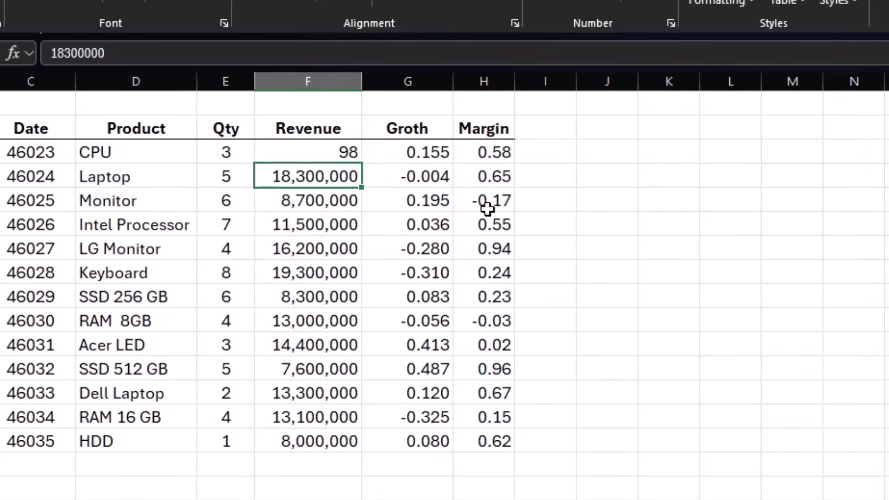
left_click(319, 154)
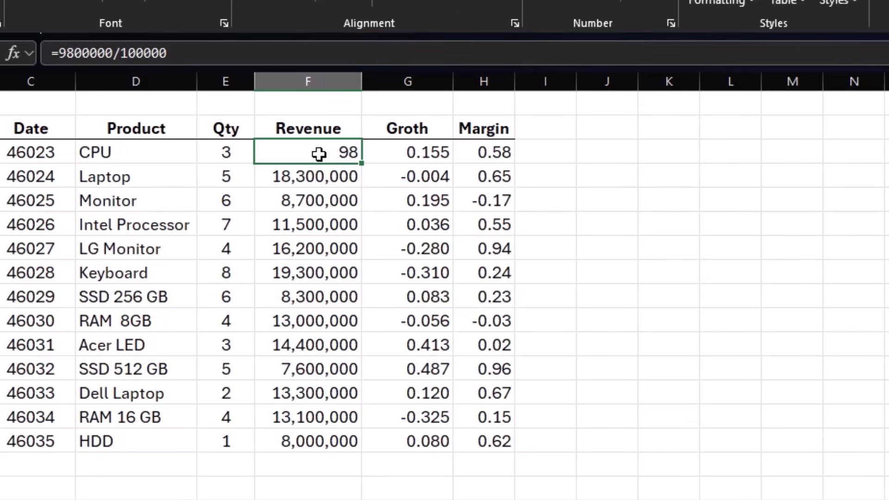
Try to append a unit note starting with "(in" to the Revenue header in F2.
left_click(317, 129)
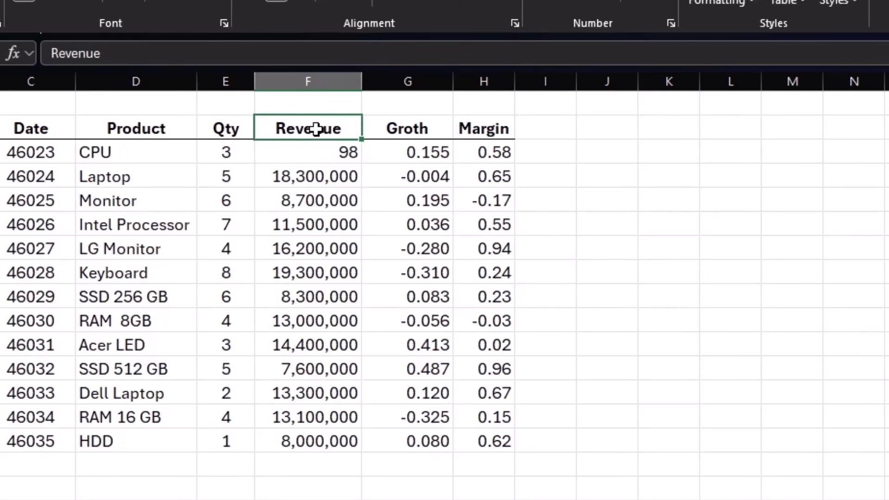
key("F2")
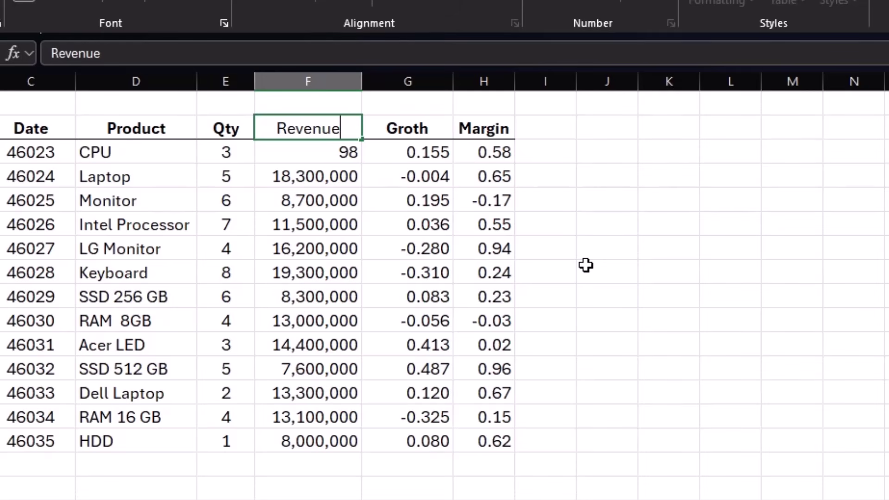
type("(")
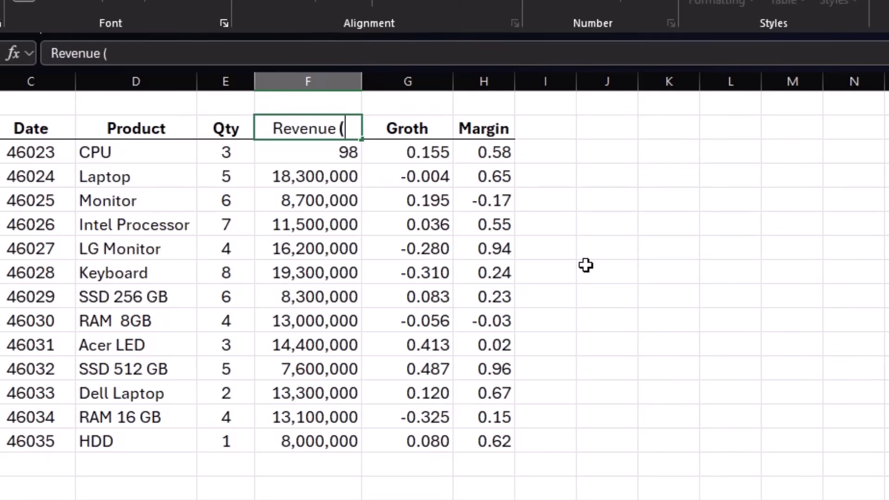
type("in mil")
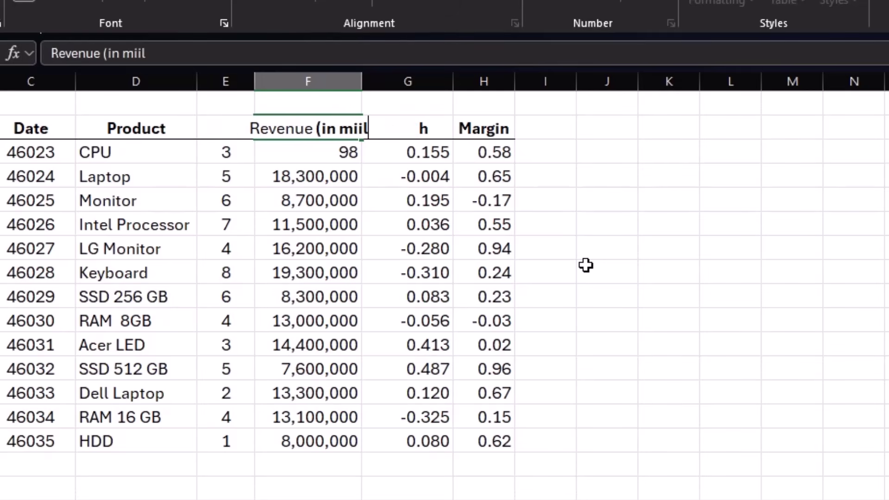
key("Return")
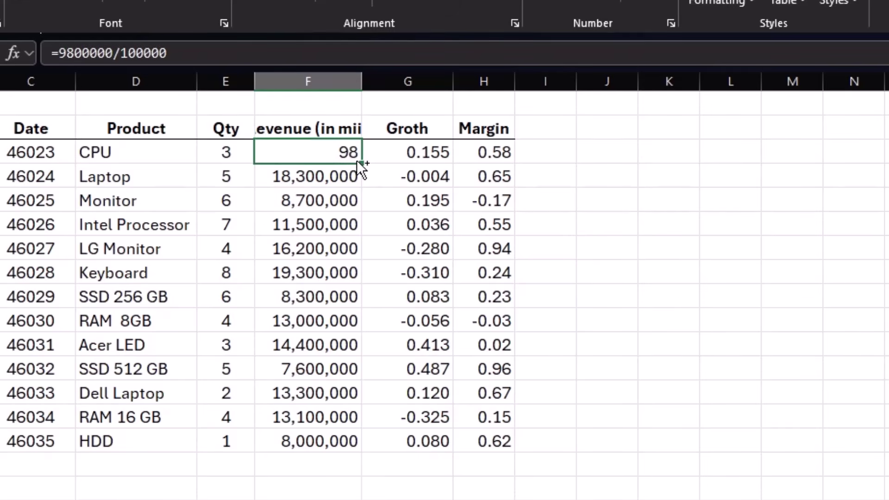
Undo the unit note in the Revenue header and the division formula in F3.
key("ctrl+z")
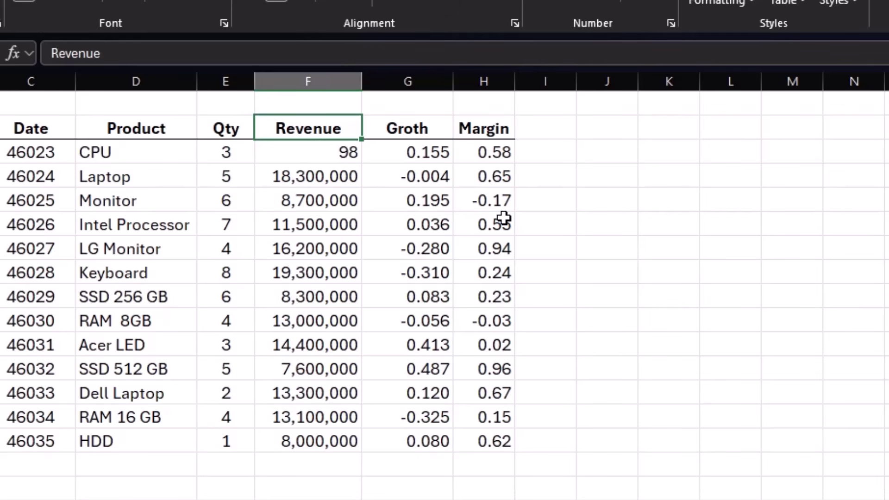
key("ctrl+z")
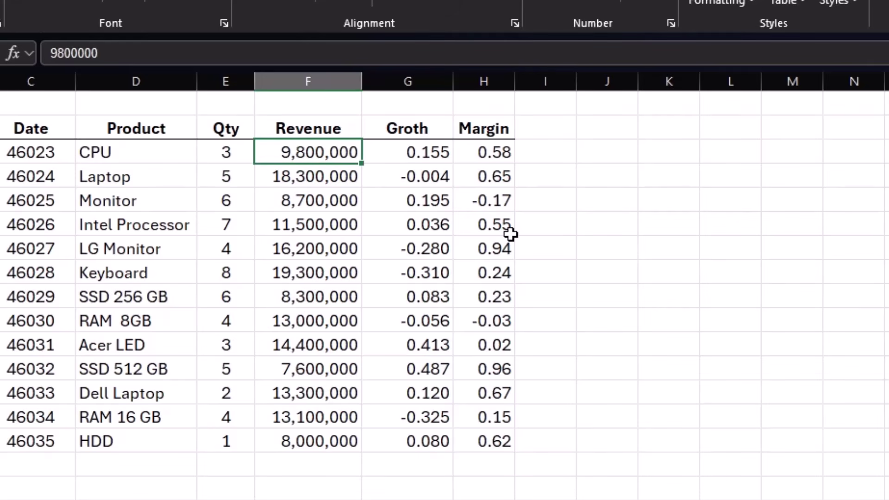
Apply the custom number format 0,, to the Revenue values in F3:F15.
key("ctrl+shift+Down")
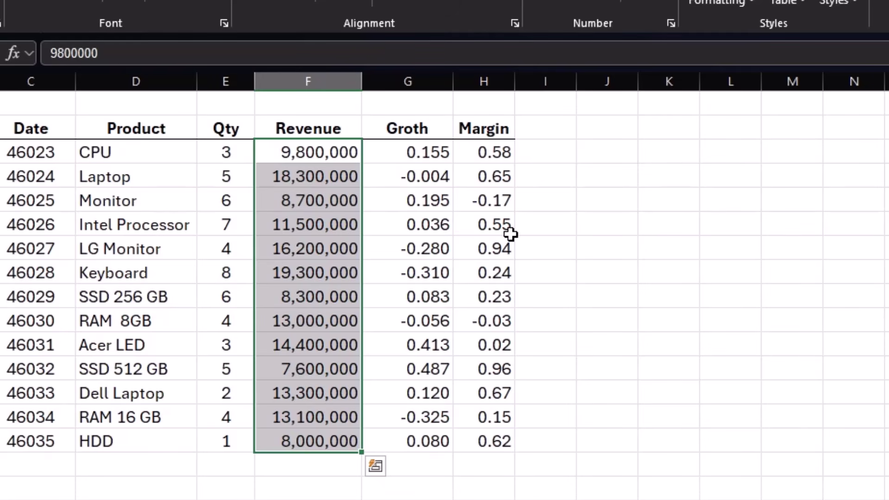
key("ctrl+1")
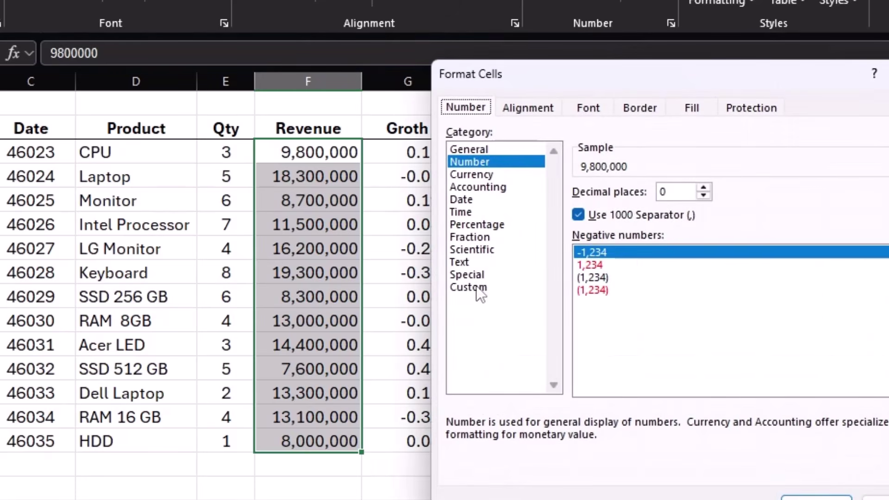
left_click(469, 288)
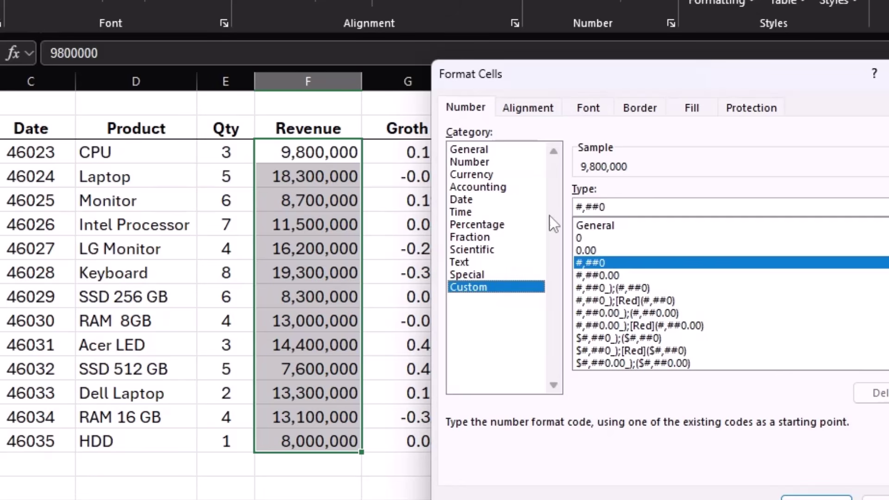
left_click(620, 206)
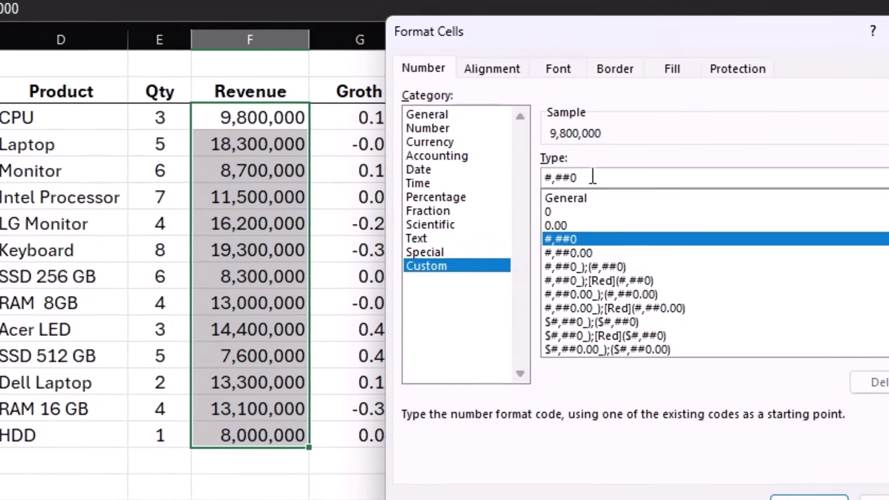
key("BackSpace")
key("BackSpace")
key("BackSpace")
key("BackSpace")
key("BackSpace")
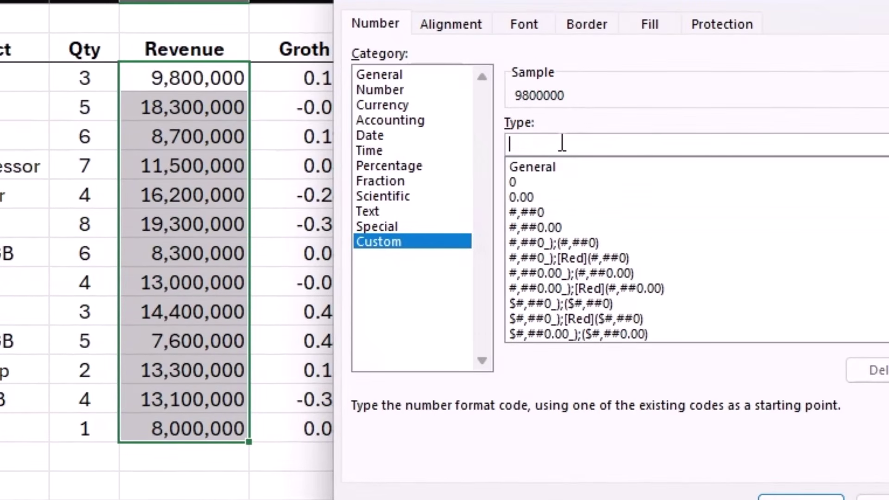
type("0")
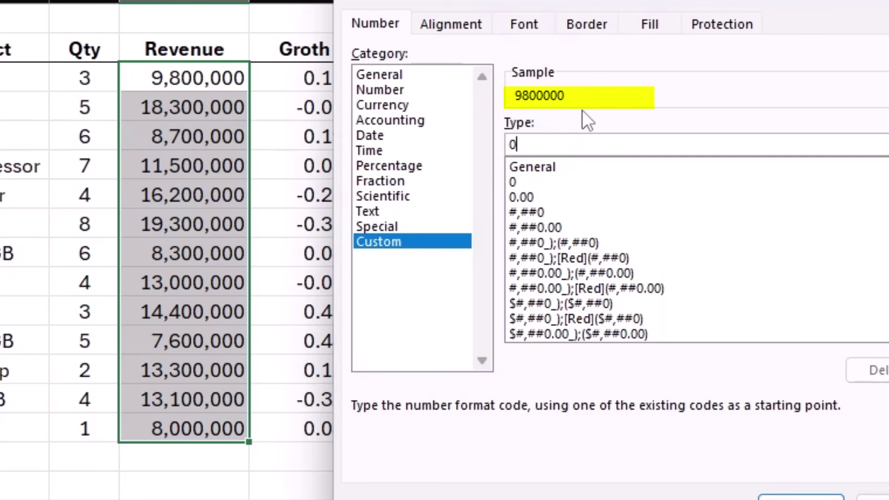
type(",")
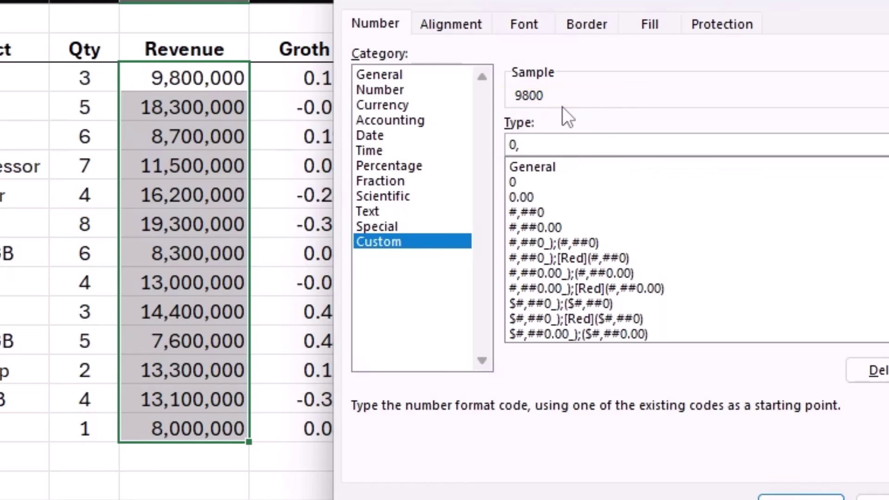
type(",")
left_click(800, 497)
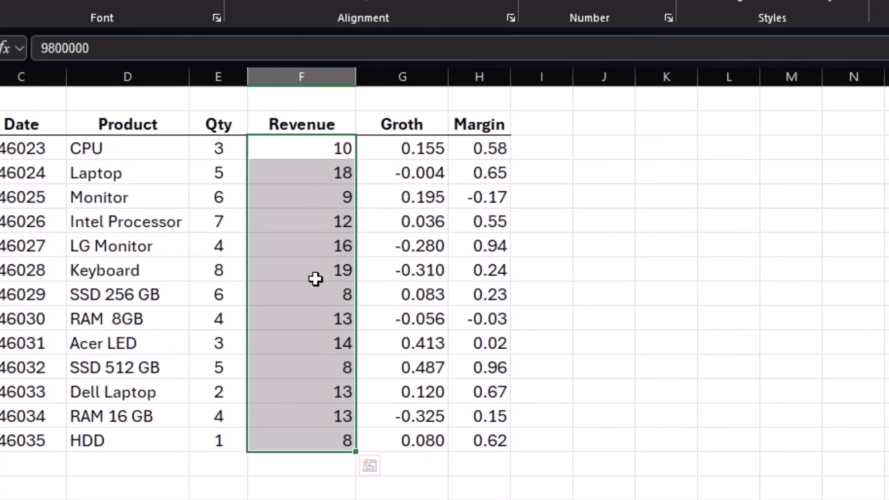
Change the custom number format of the Revenue values to 0.00,, to include two decimals.
key("ctrl+1")
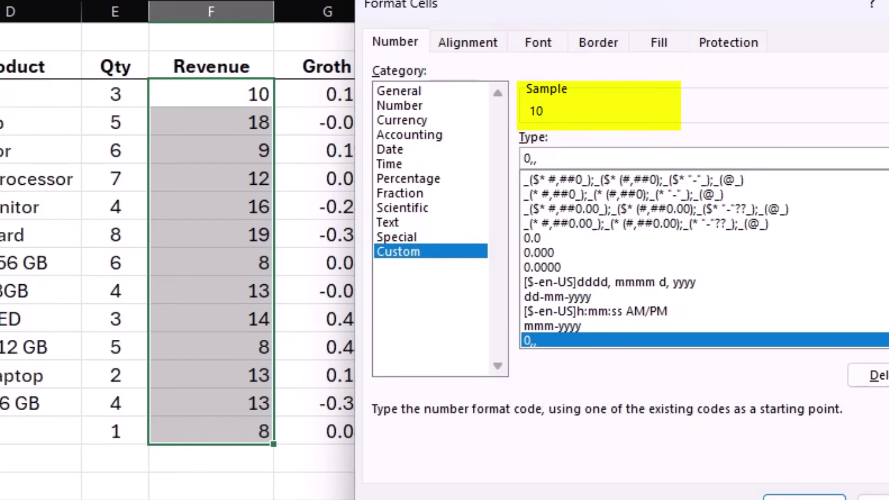
type(".0")
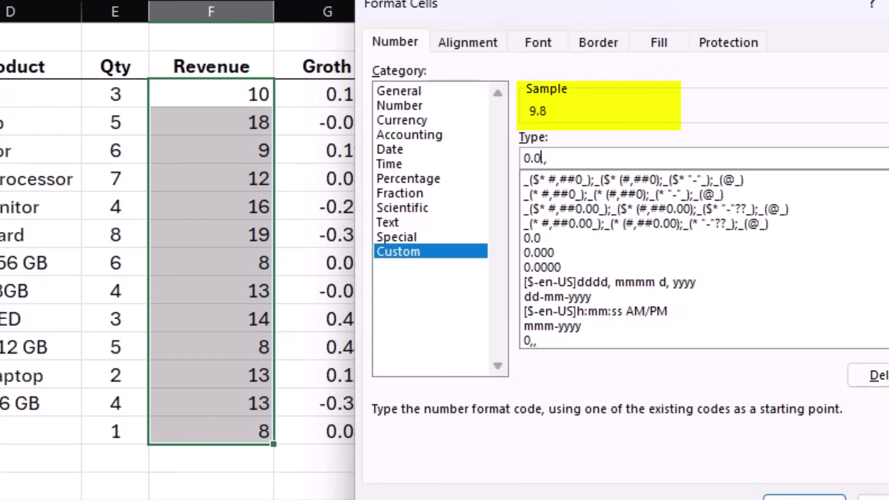
type("0")
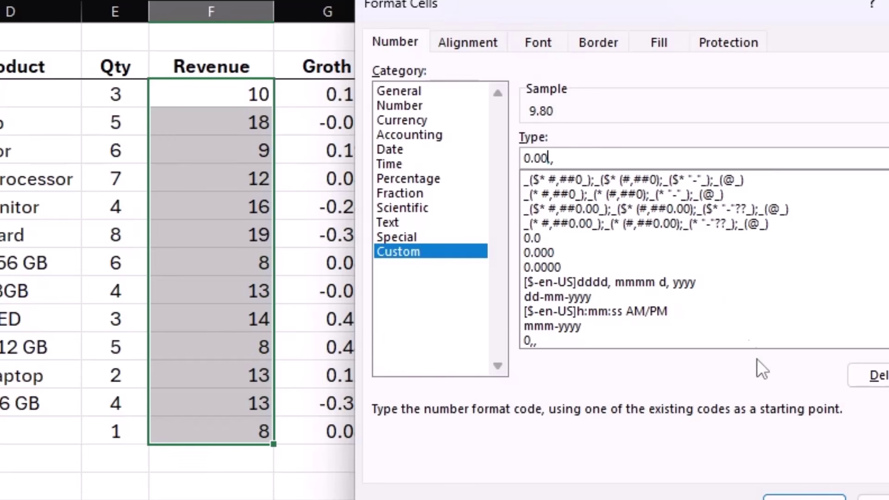
left_click(791, 496)
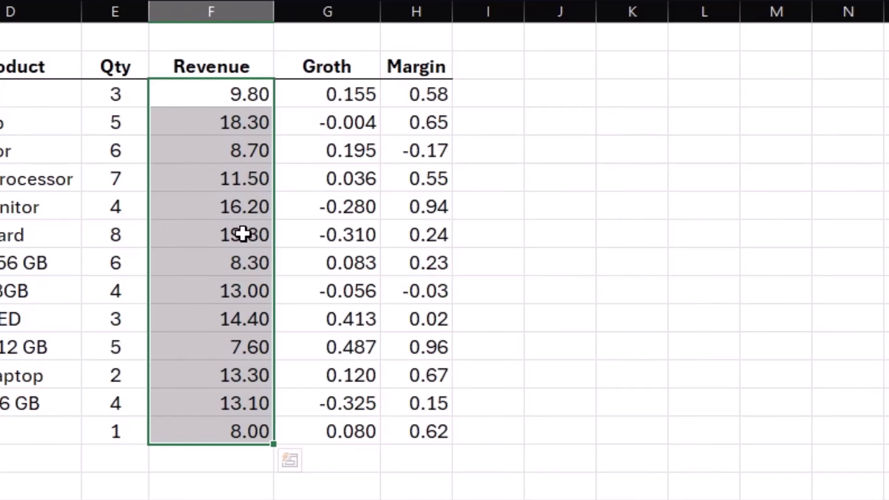
Change the custom number format of the Revenue values to 0.00,,"M" to append an M suffix.
key("ctrl+1")
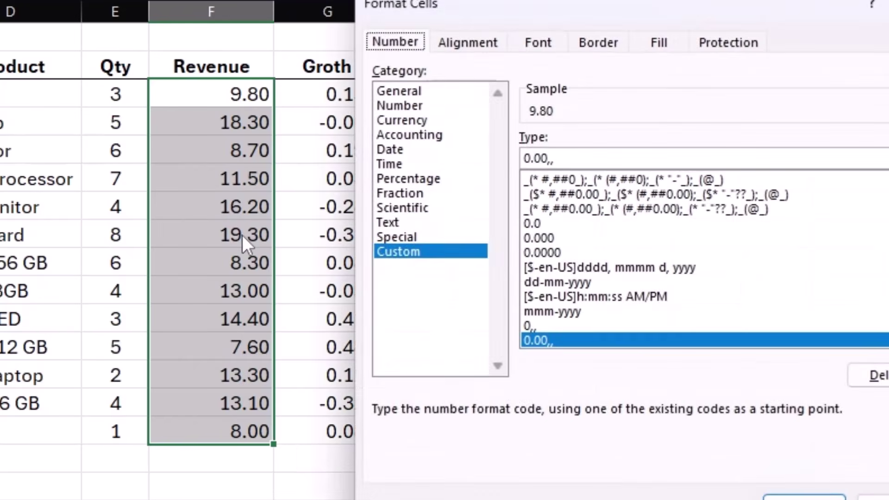
left_click(564, 159)
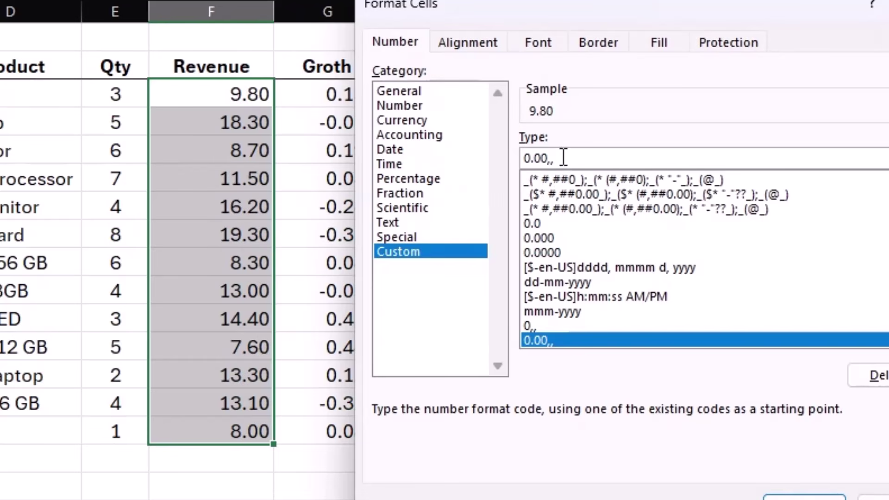
type("\"")
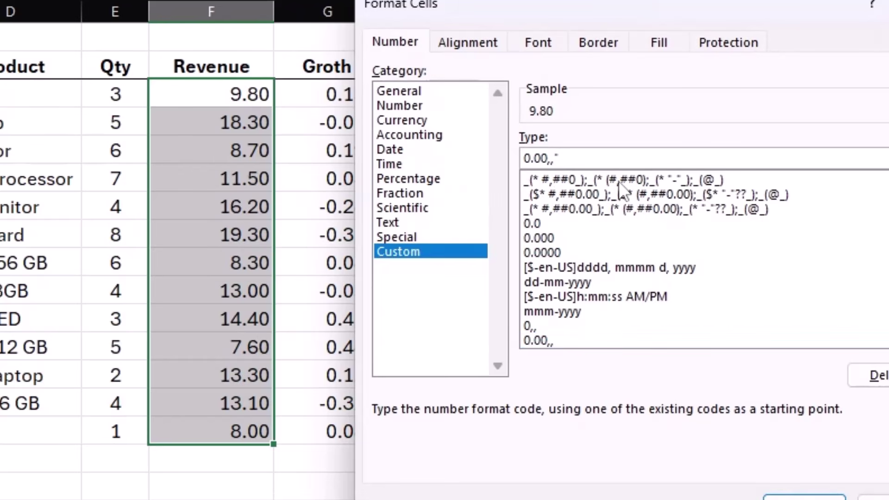
type("M\"")
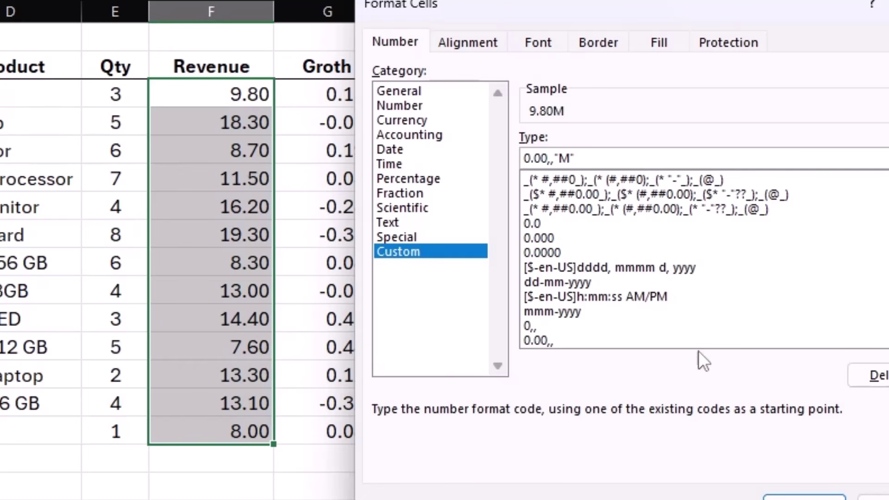
left_click(803, 497)
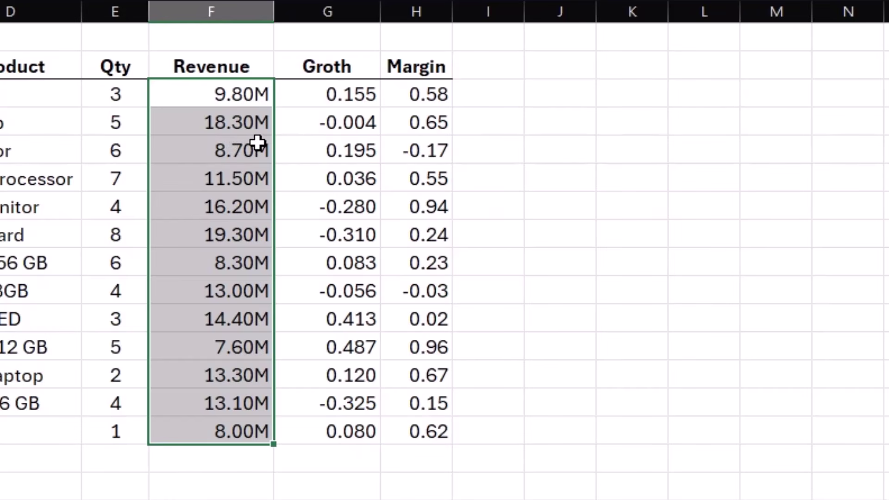
Try the custom number format 0.00,"K" on the Revenue values to show thousands, and undo it.
key("ctrl+1")
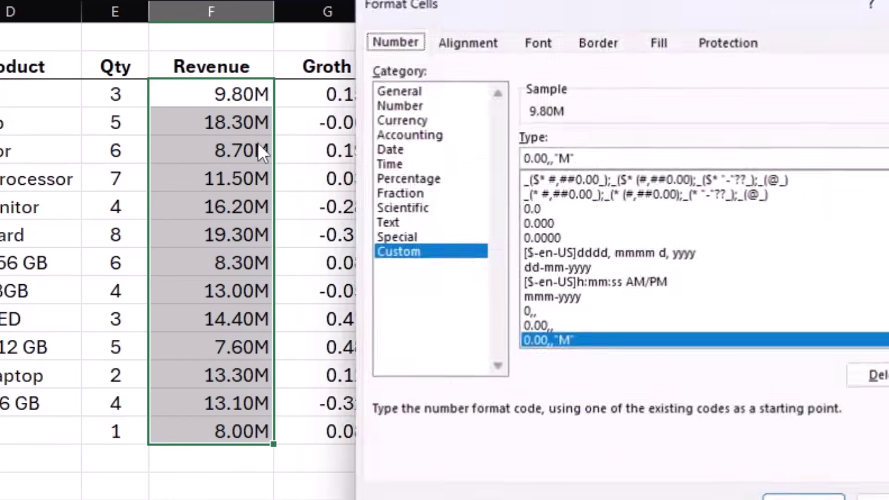
left_click(553, 160)
key("BackSpace")
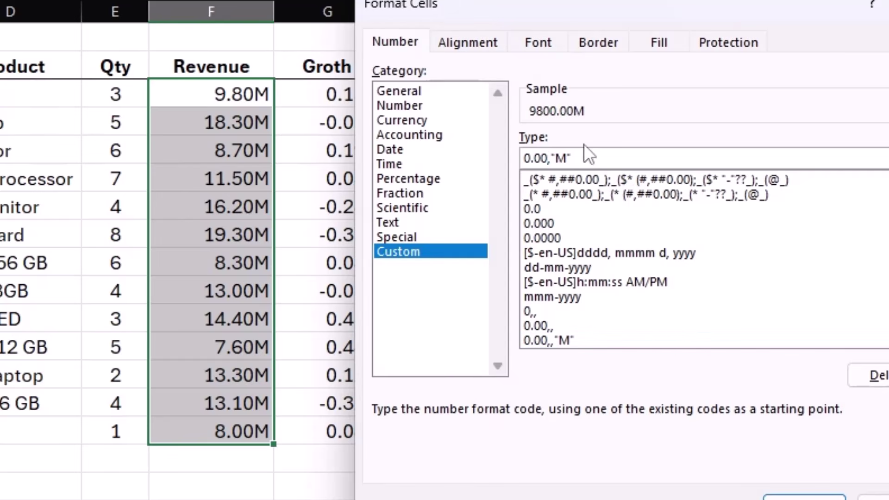
left_click(568, 158)
key("BackSpace")
type("K")
left_click(787, 494)
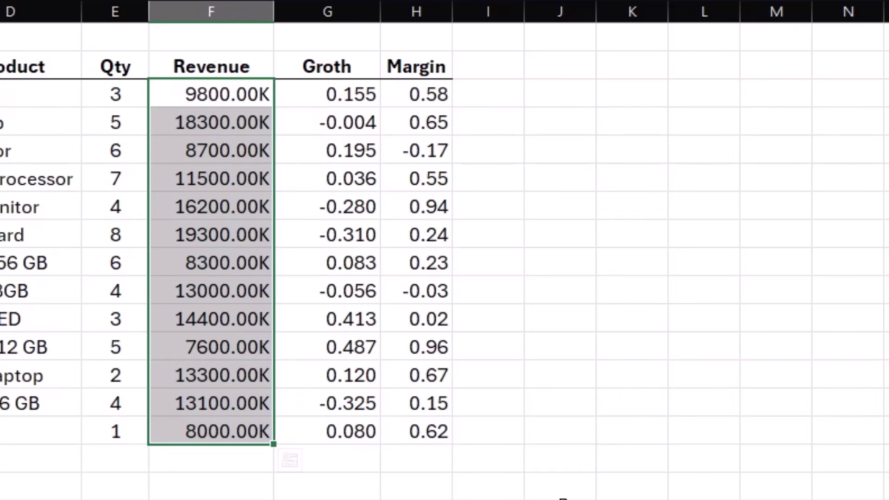
key("ctrl+shift+m")
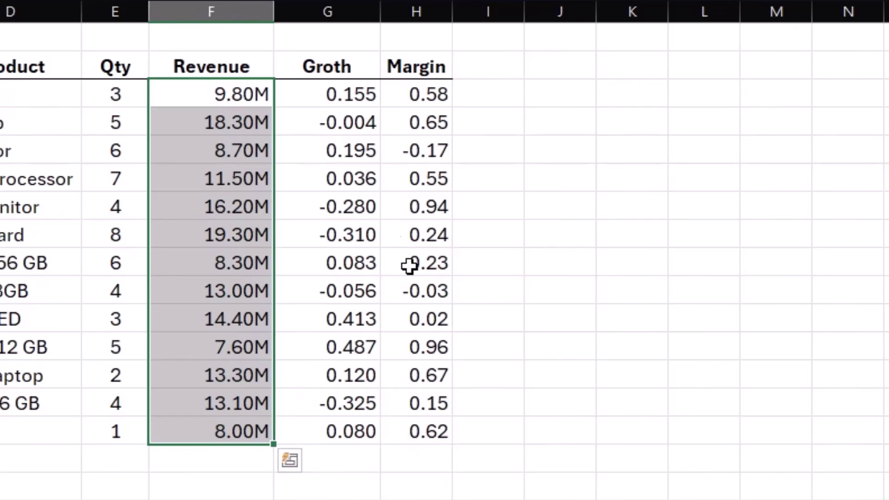
Format the Groth values in G3:G15 as percentages with 2 decimal places.
left_click(348, 94)
left_click_drag(321, 93, 324, 418)
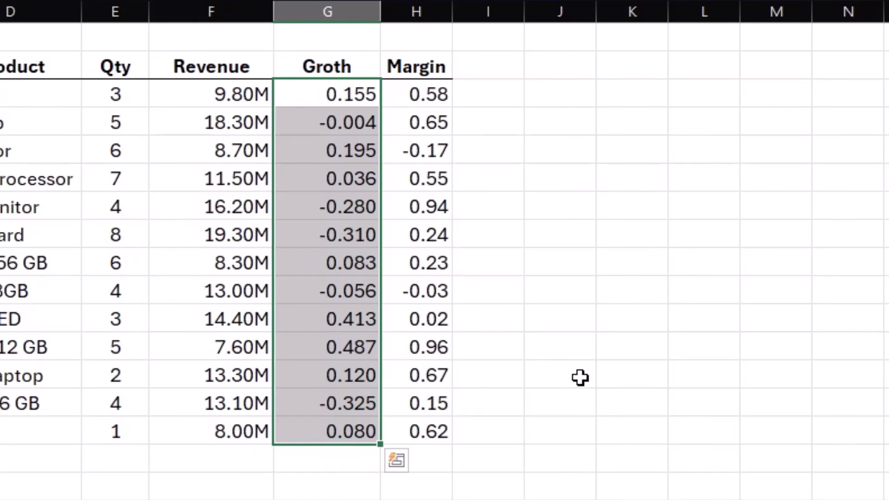
key("ctrl+1")
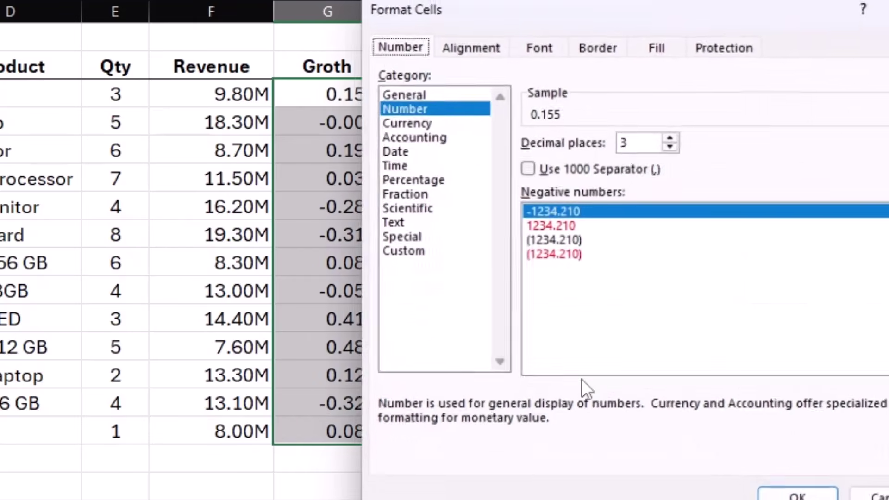
left_click(408, 180)
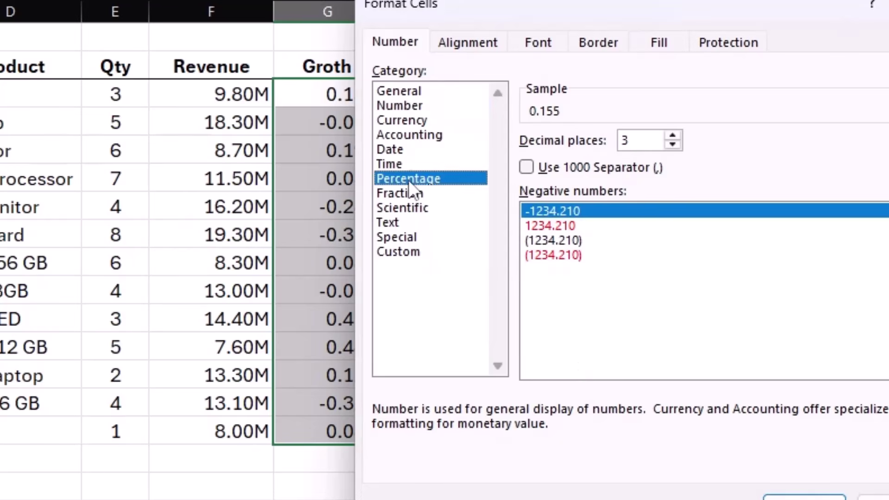
left_click_drag(548, 7, 605, 16)
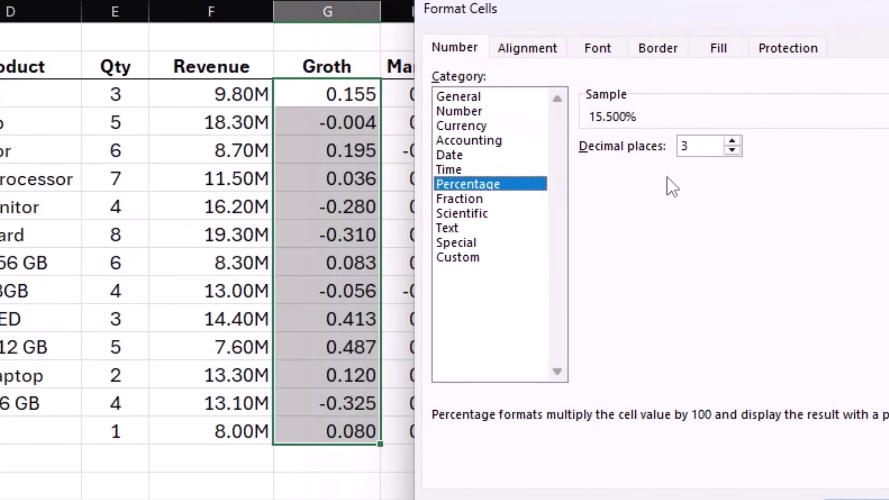
left_click(730, 150)
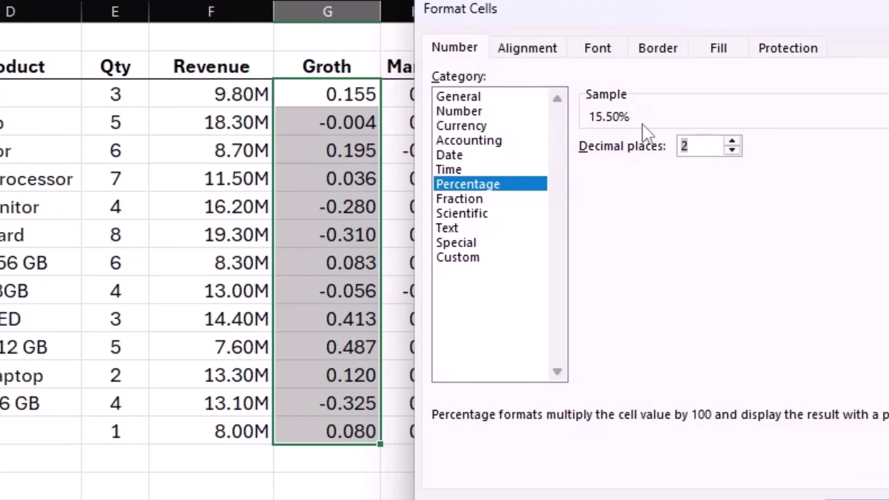
left_click(847, 498)
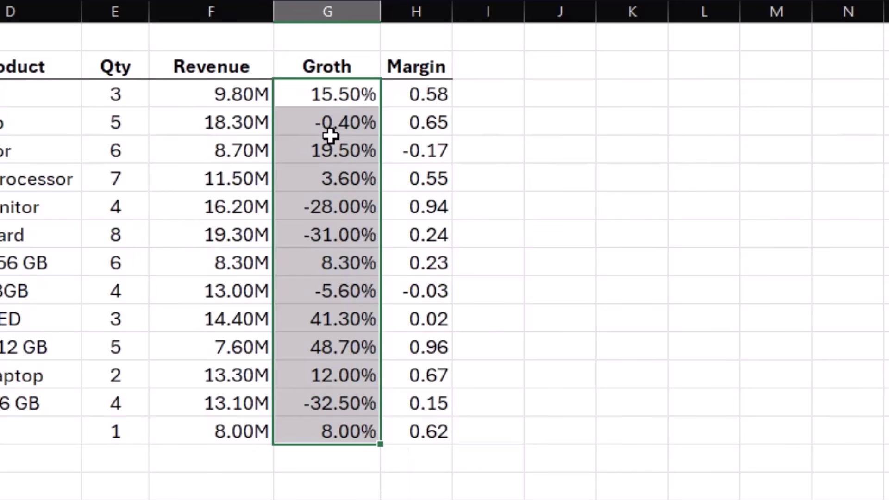
Apply the custom number format 0.00%;(0.00%) to the Groth values to show negatives in parentheses.
key("ctrl+1")
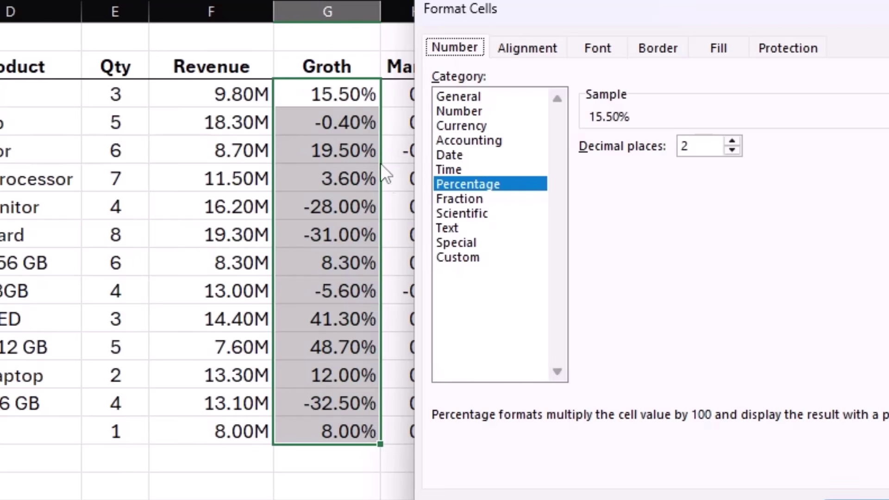
left_click(469, 259)
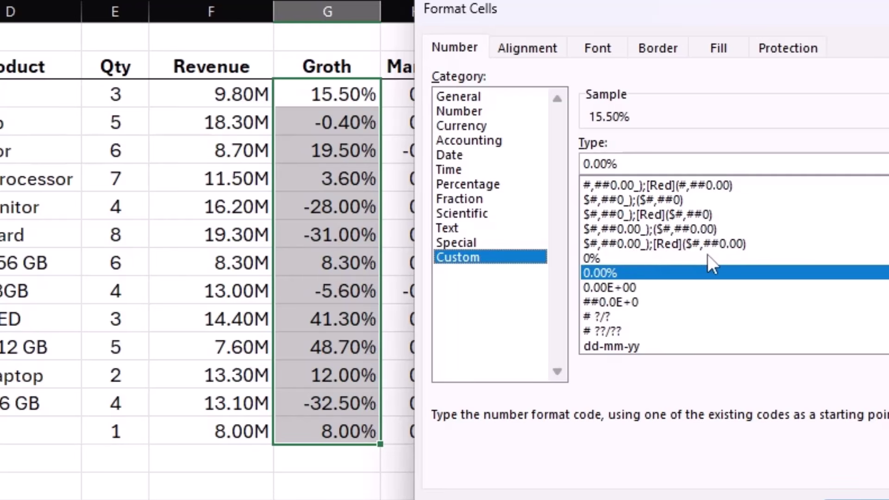
double_click(634, 163)
left_click(634, 163)
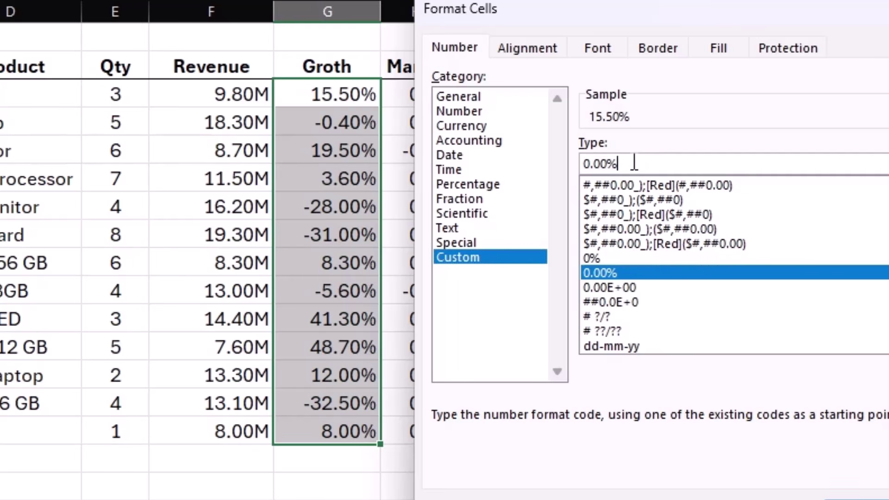
type(";")
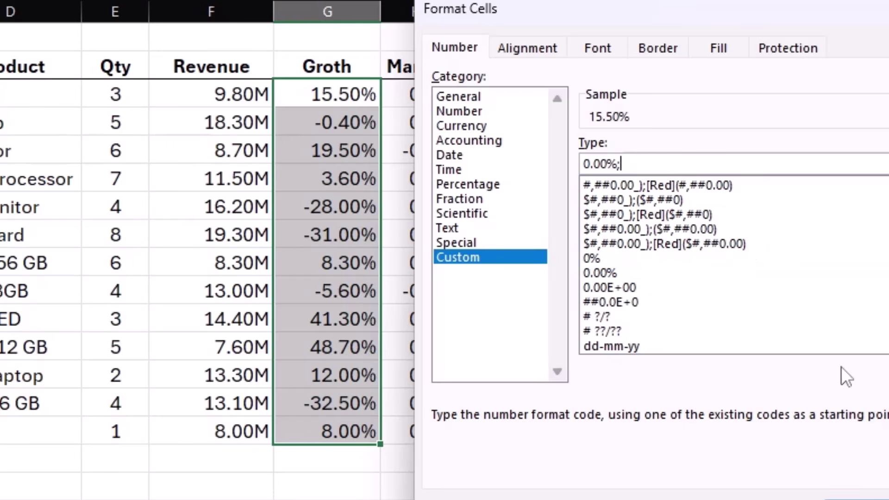
type("(0.00%")
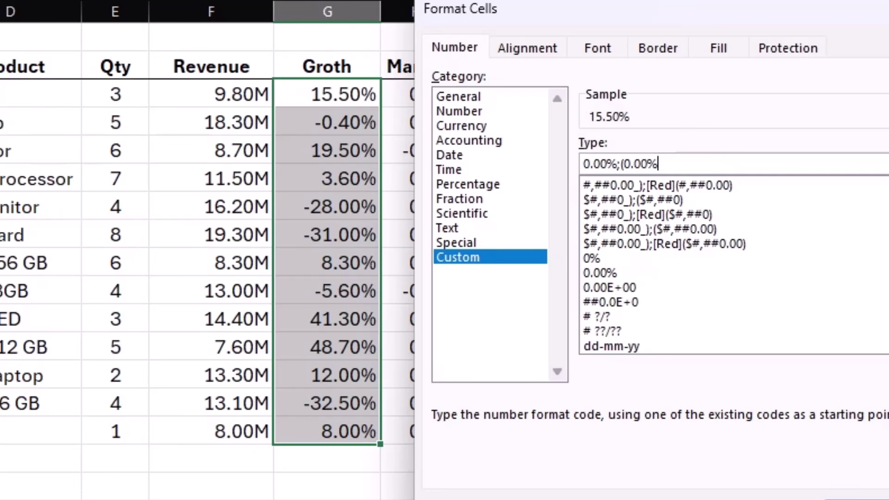
type(")")
key("Return")
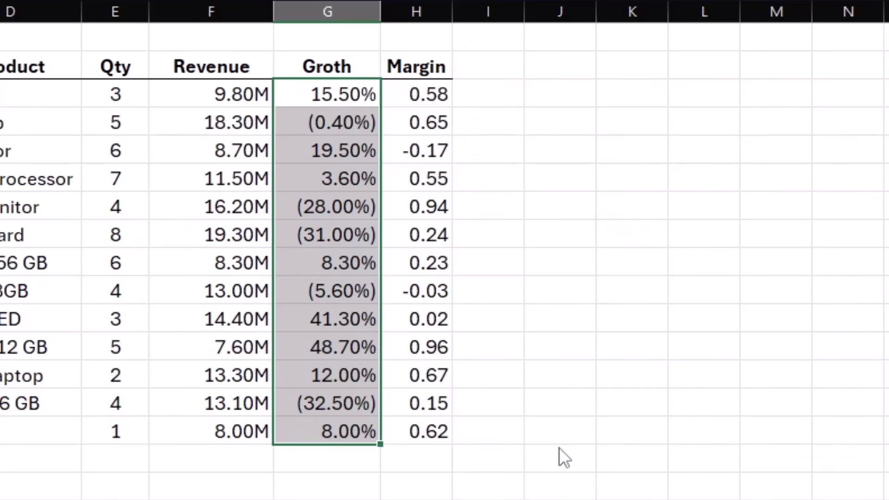
Change the custom format of the Groth values to 0.00%;[Red](0.00%) to color negatives red.
key("ctrl+1")
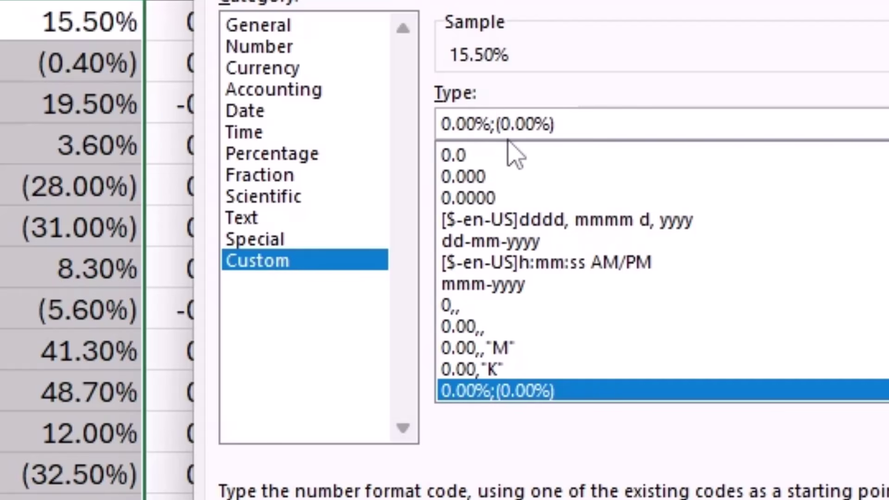
left_click(495, 124)
key("Right")
type("[Red]")
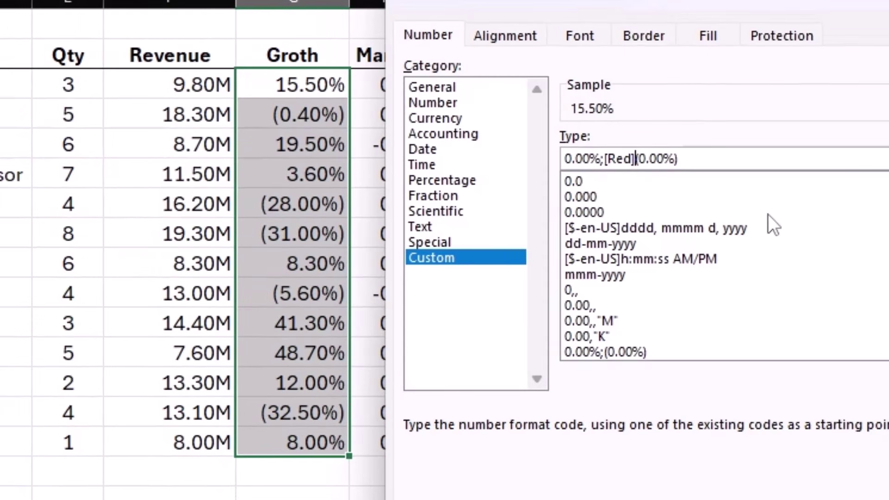
key("Return")
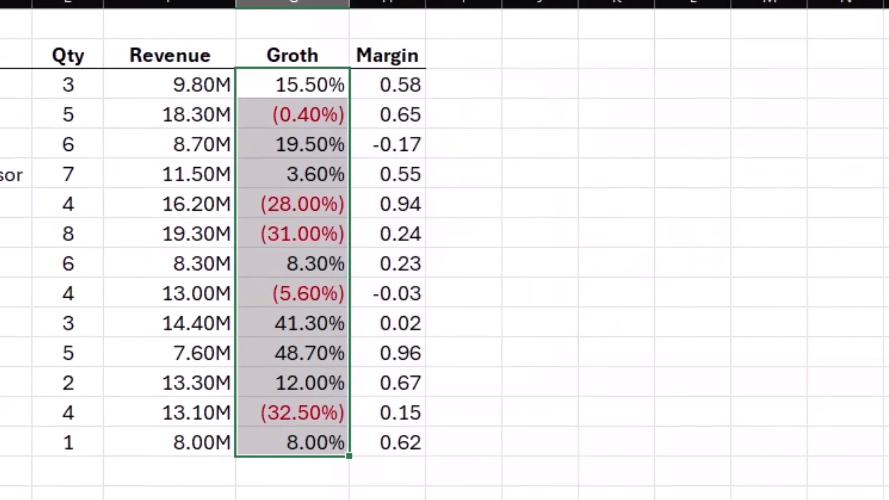
left_click(602, 318)
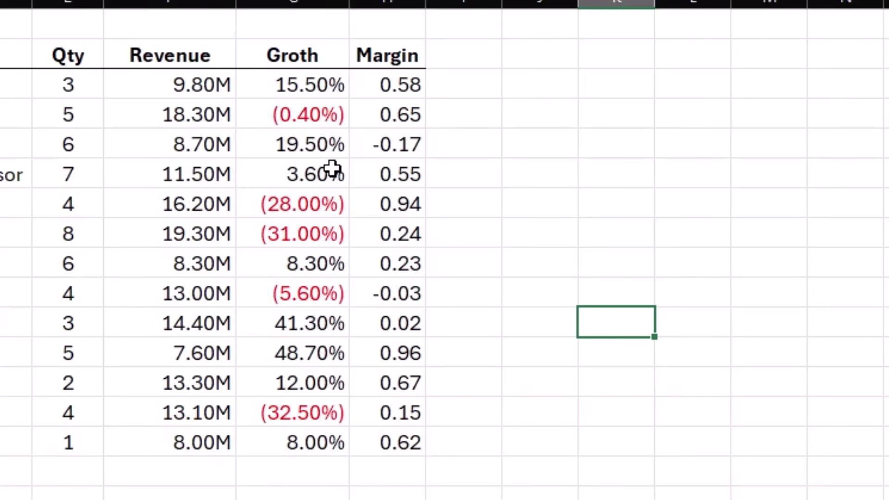
Change the custom format of the Groth values in G3:G15 to [Green]0.00%;[Red](0.00%) to color positives green.
left_click(296, 91)
left_click(310, 138)
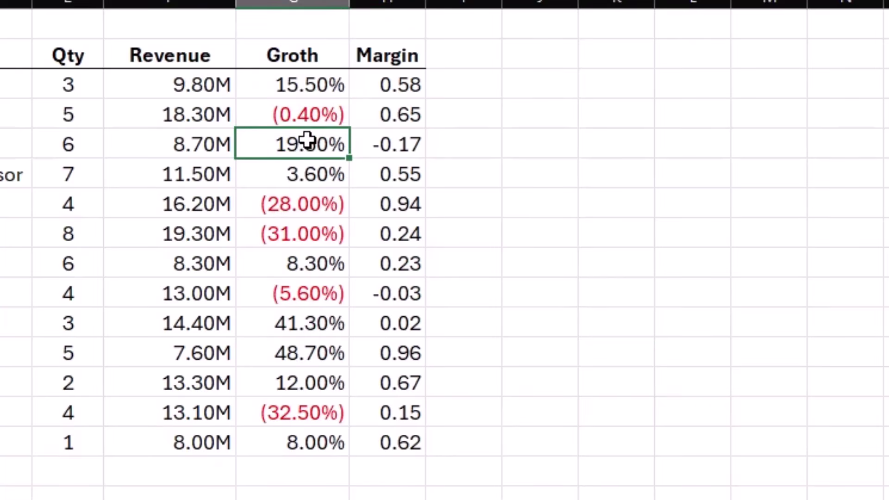
left_click(309, 169)
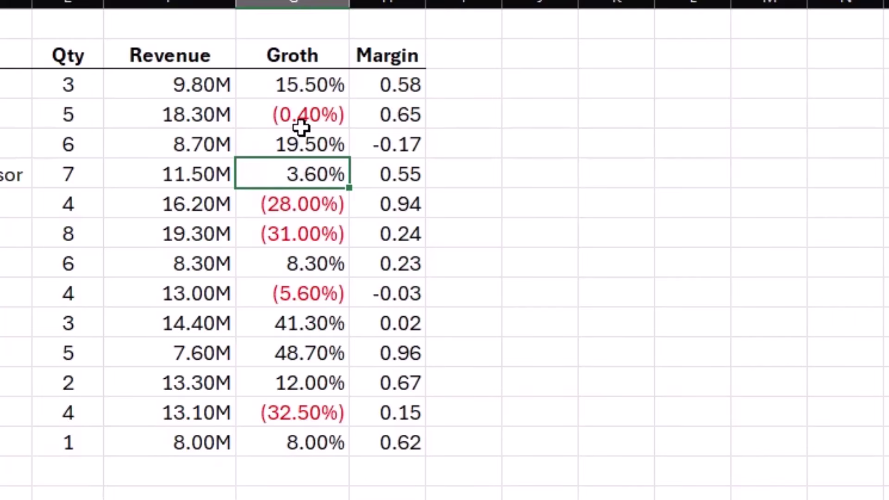
left_click_drag(293, 85, 307, 448)
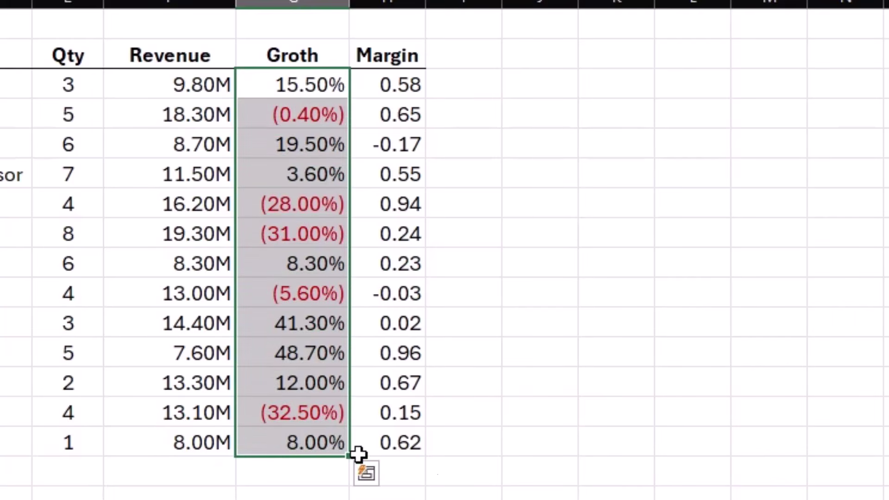
key("ctrl+1")
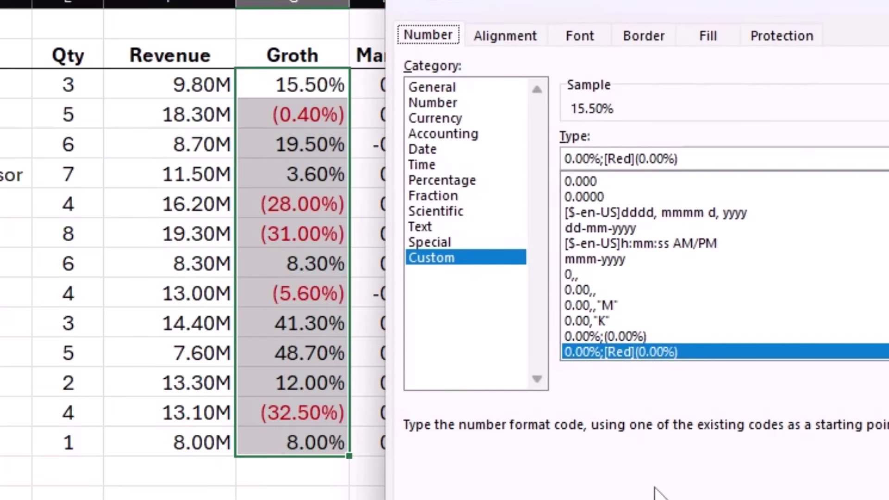
left_click(567, 158)
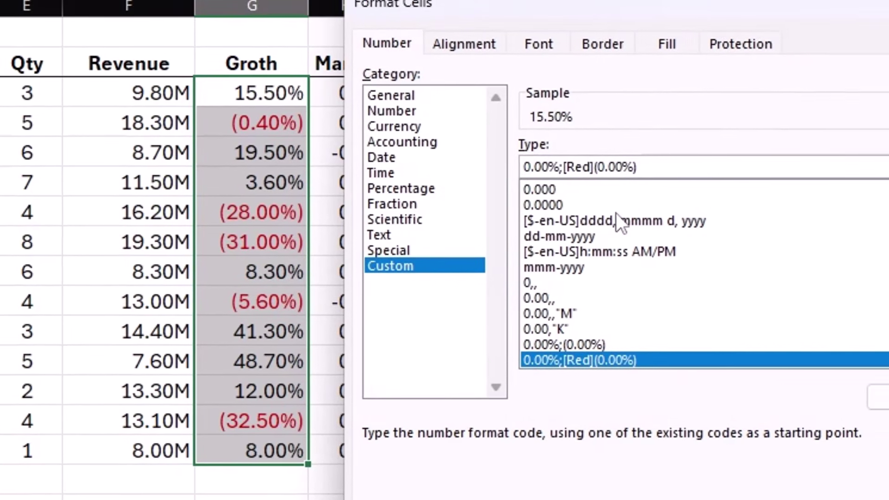
type("[Green")
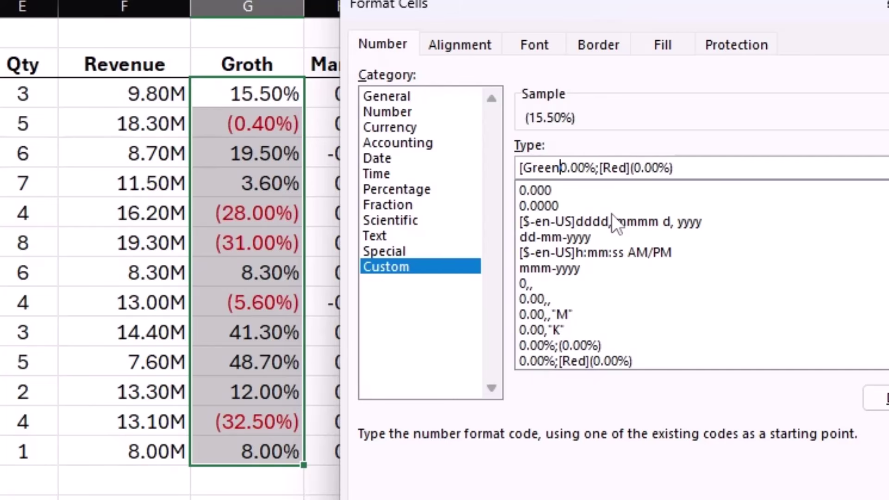
type("]")
key("Return")
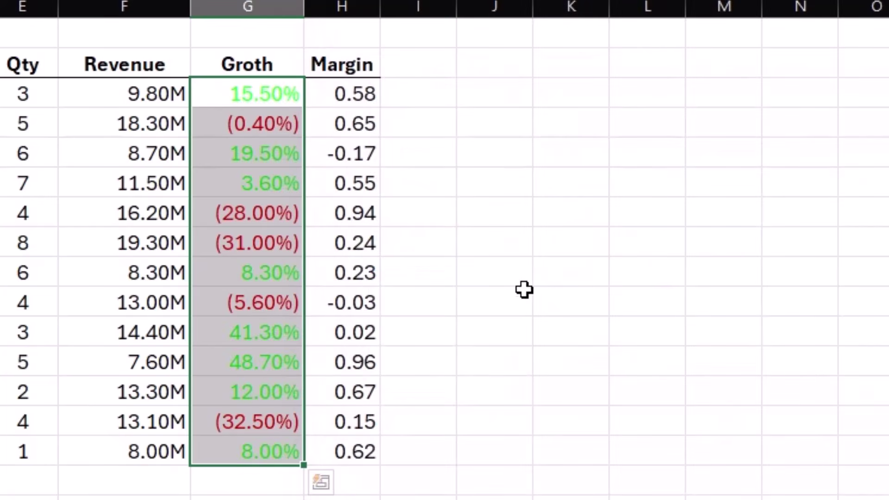
left_click(510, 283)
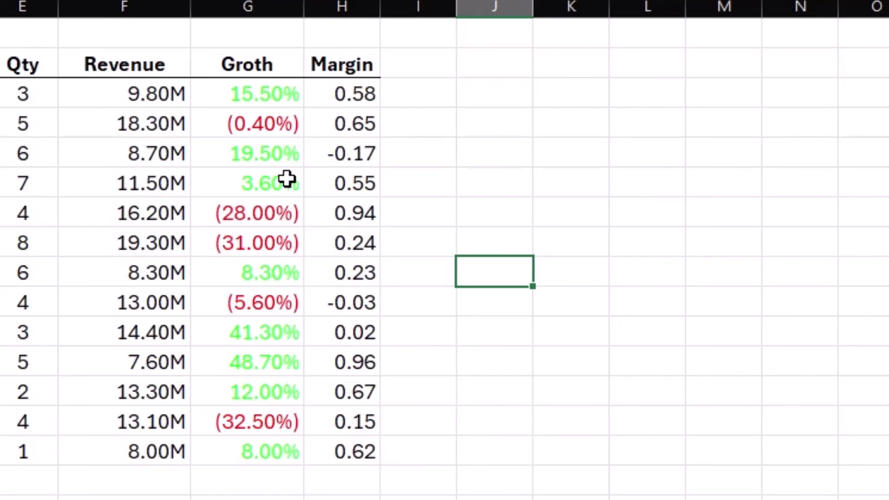
left_click_drag(268, 93, 248, 444)
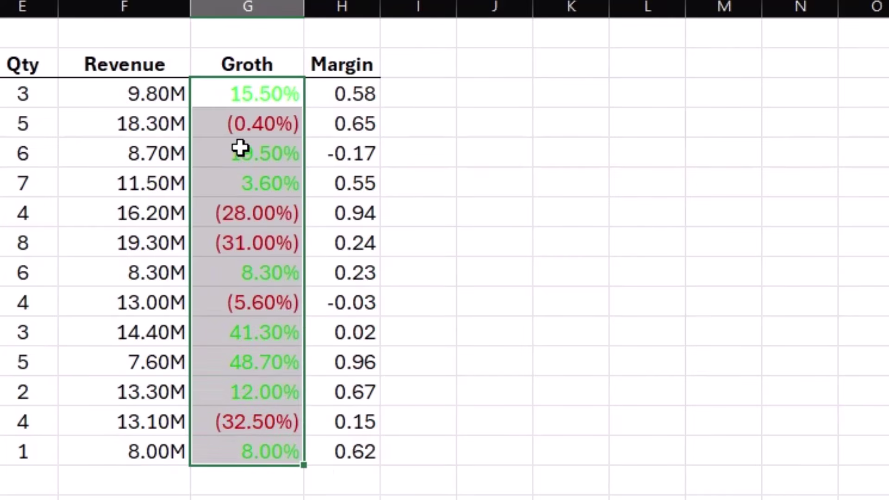
left_click(240, 150)
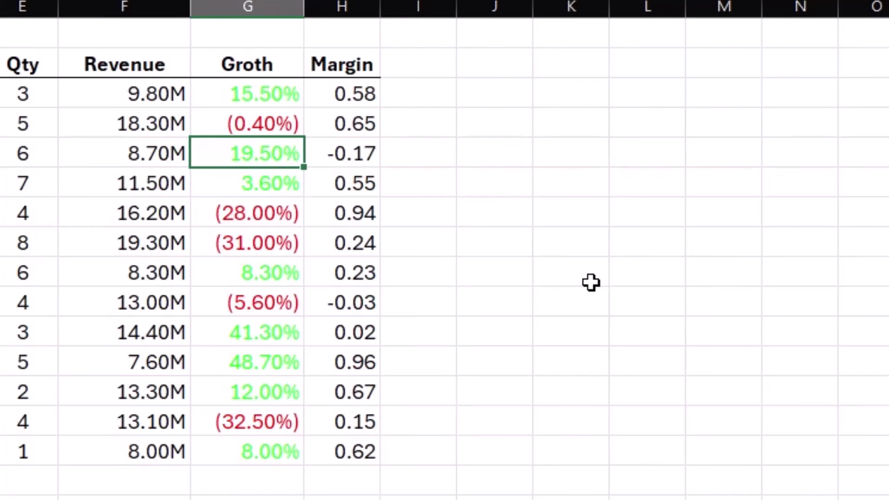
Undo the [Green] number format on the Groth values and set up a Greater Than conditional formatting rule with threshold 0.
key("ctrl+z")
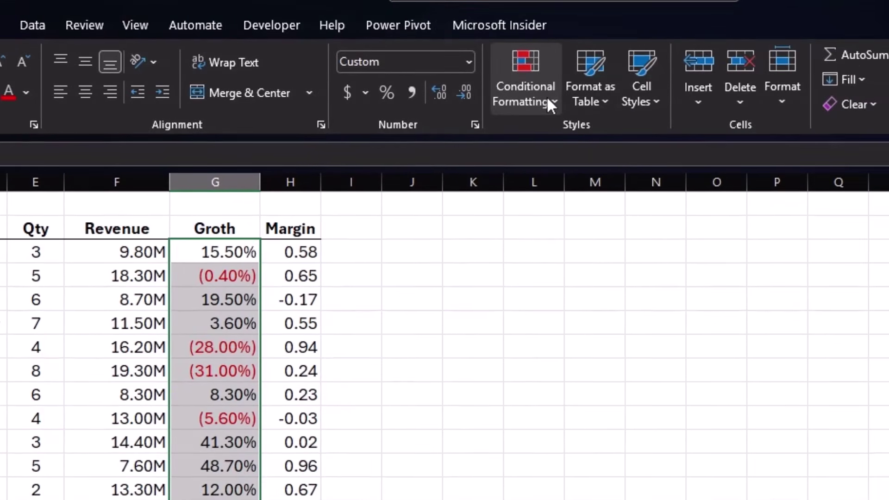
left_click(600, 106)
mouse_move(551, 134)
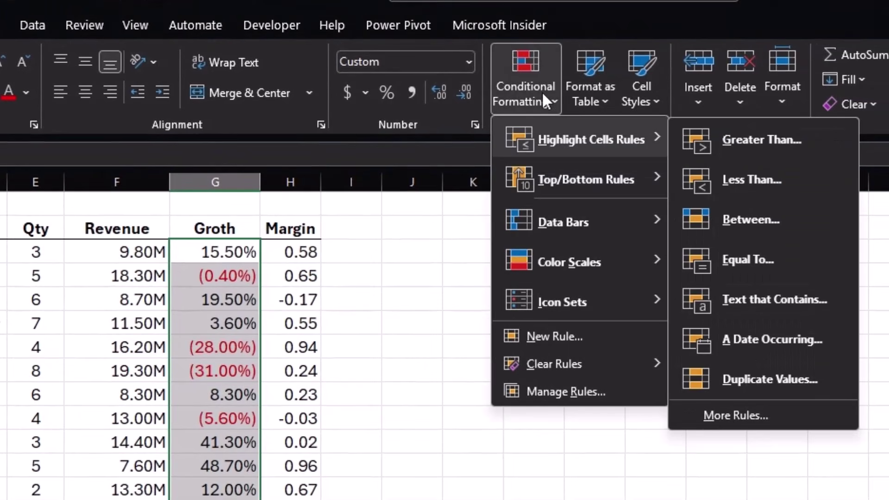
left_click(740, 137)
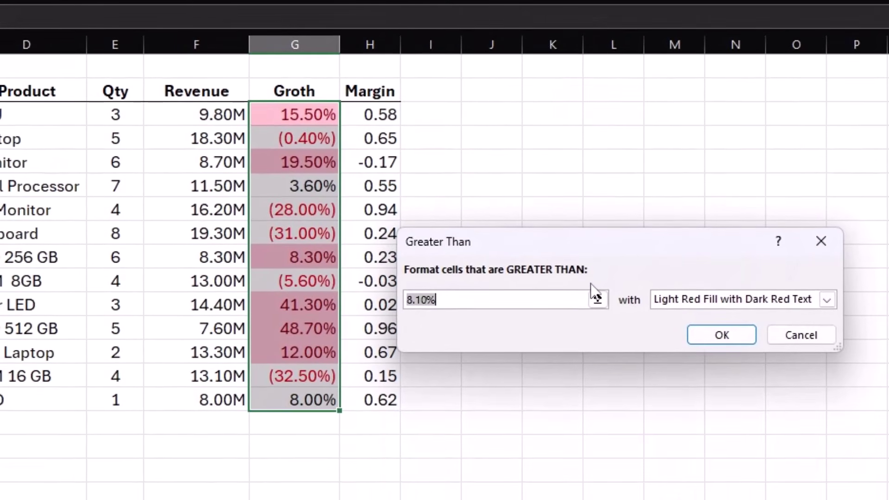
type("0")
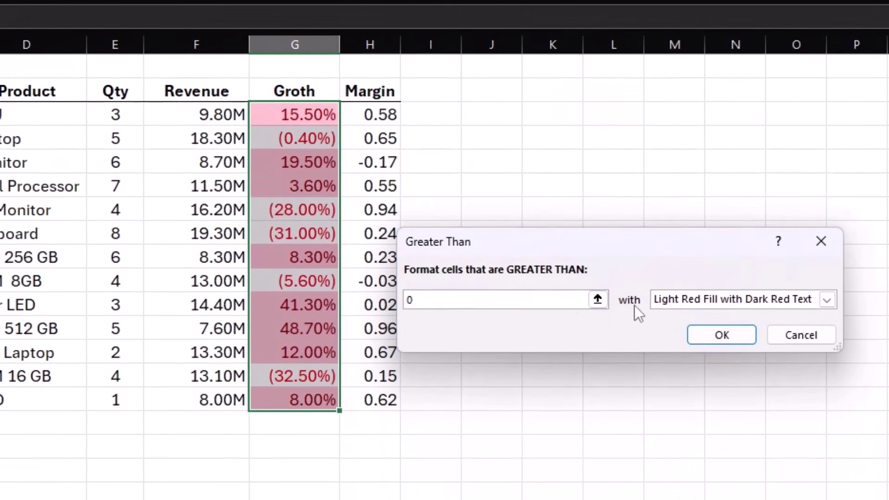
Give the Greater Than rule a custom format with a dark green font and apply it to the Groth values.
left_click(826, 299)
left_click(717, 389)
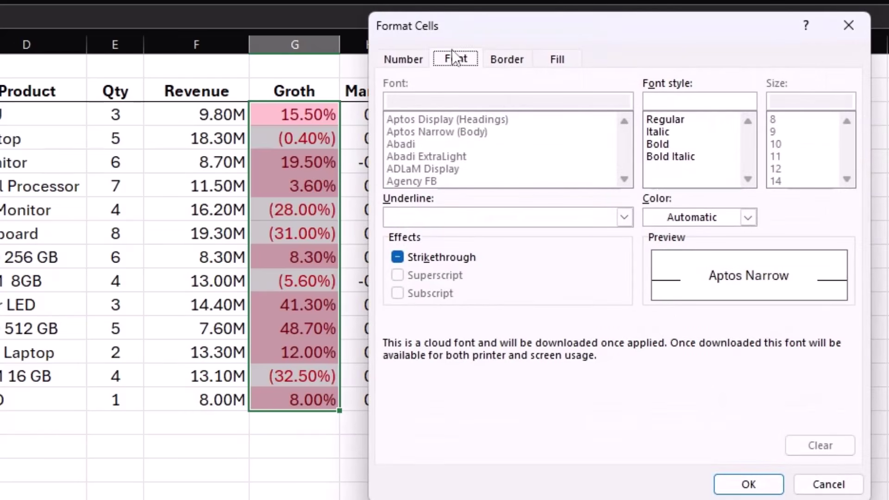
left_click(747, 217)
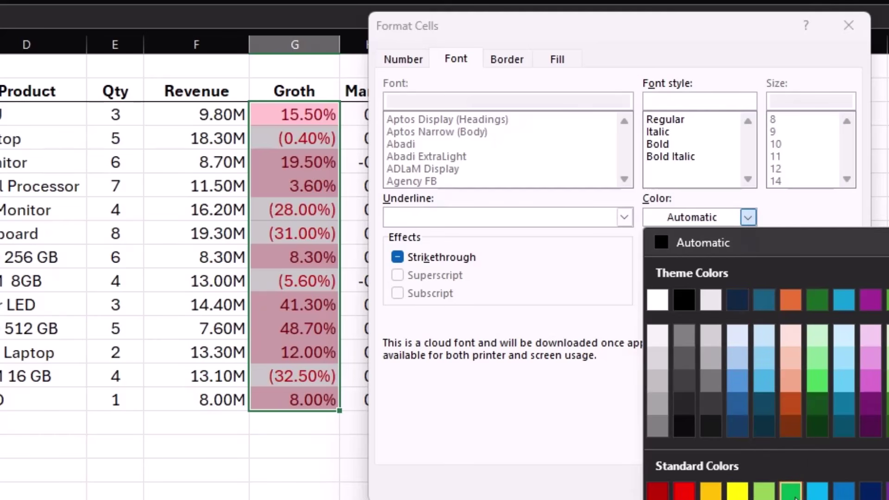
left_click(817, 404)
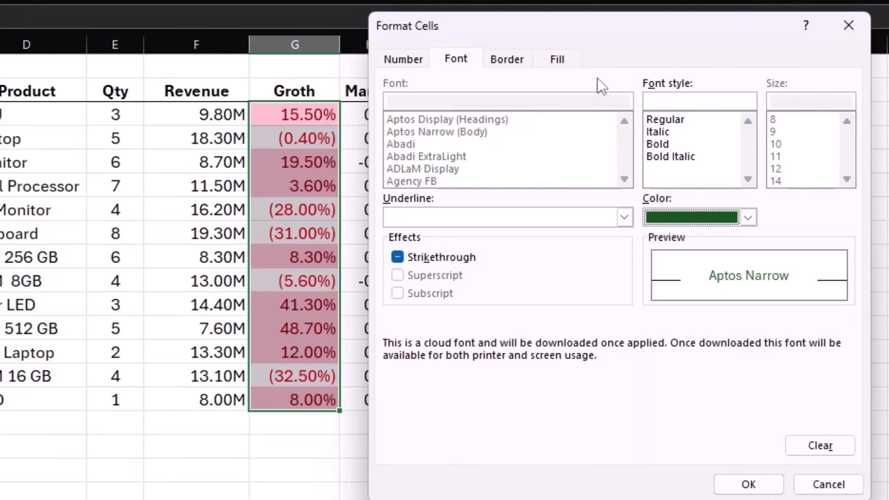
left_click(558, 58)
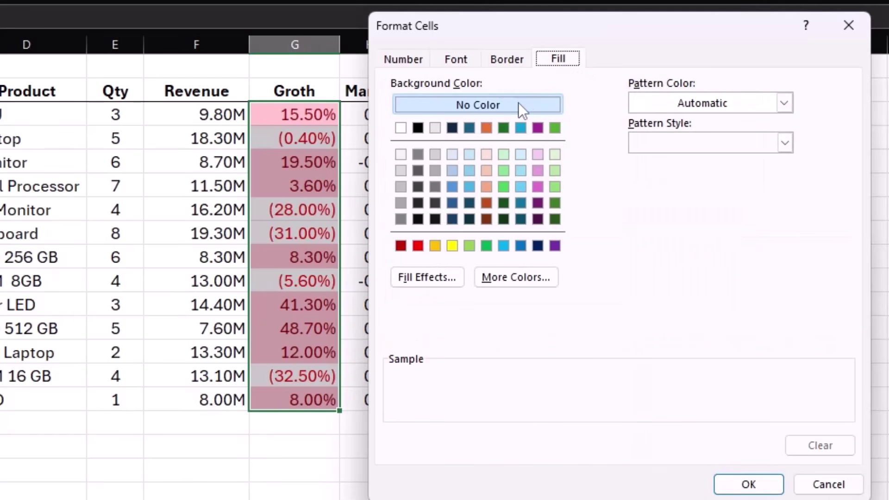
left_click(766, 484)
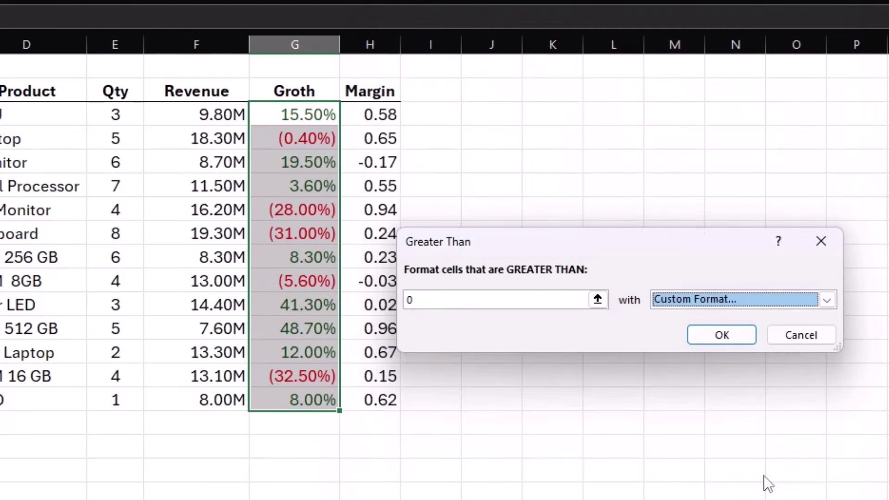
left_click(721, 339)
left_click(577, 298)
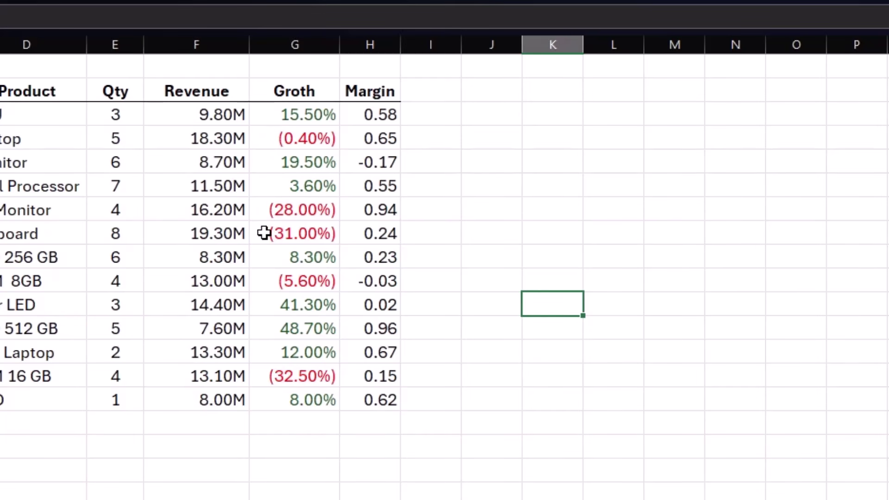
Open the emoji and symbol picker for cell J3 and show its geometric symbols.
left_click(504, 117)
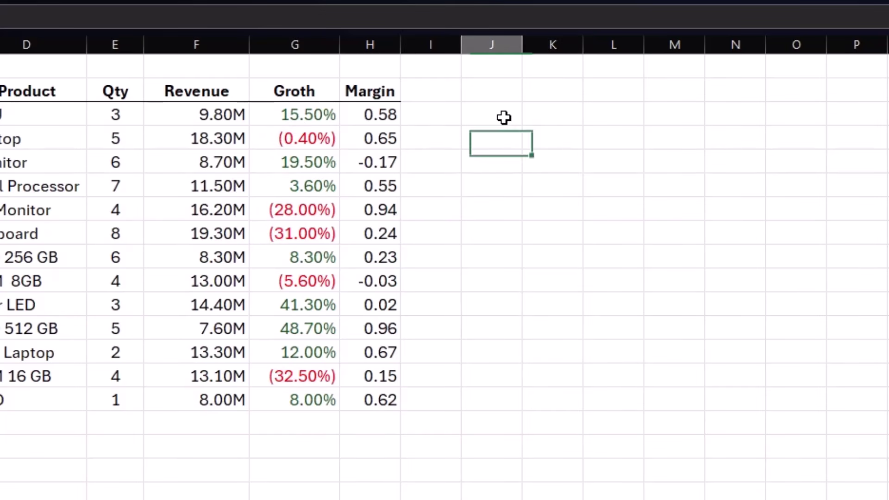
key("super+period")
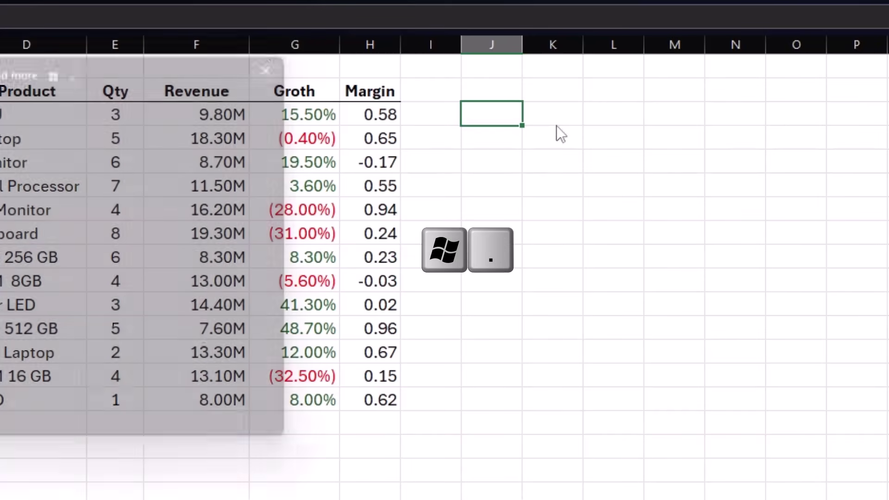
left_click_drag(126, 46, 609, 97)
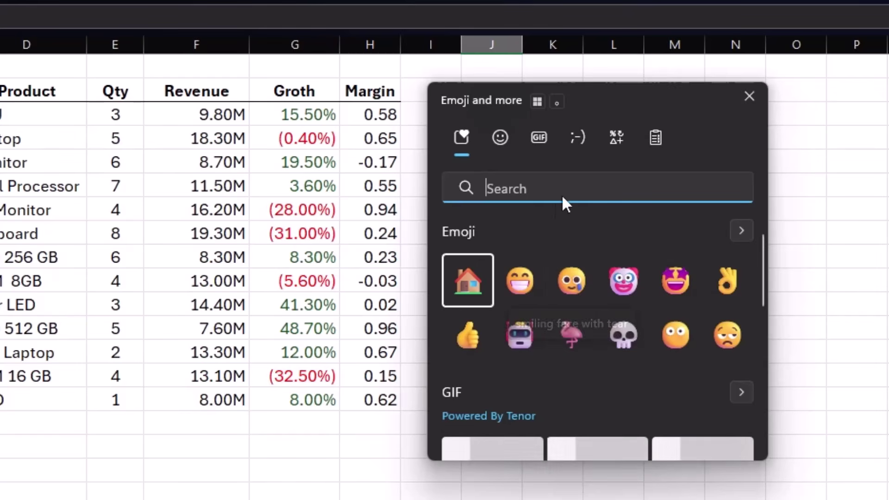
left_click(616, 137)
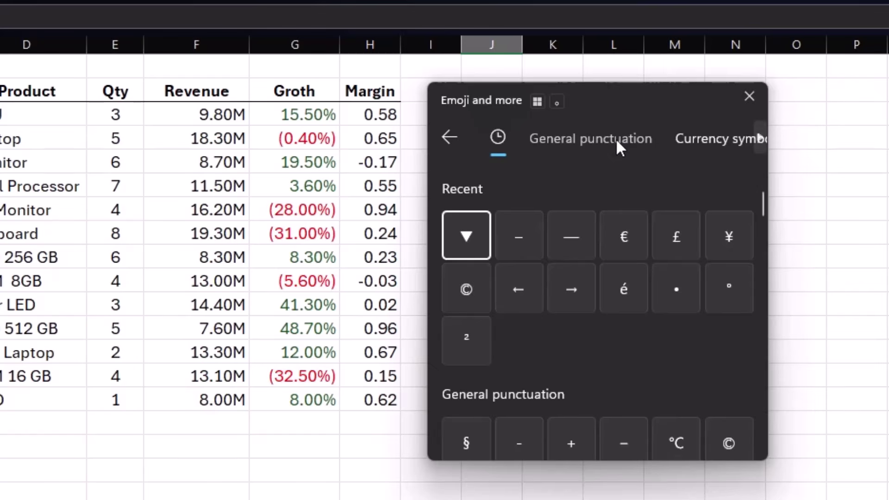
left_click(759, 139)
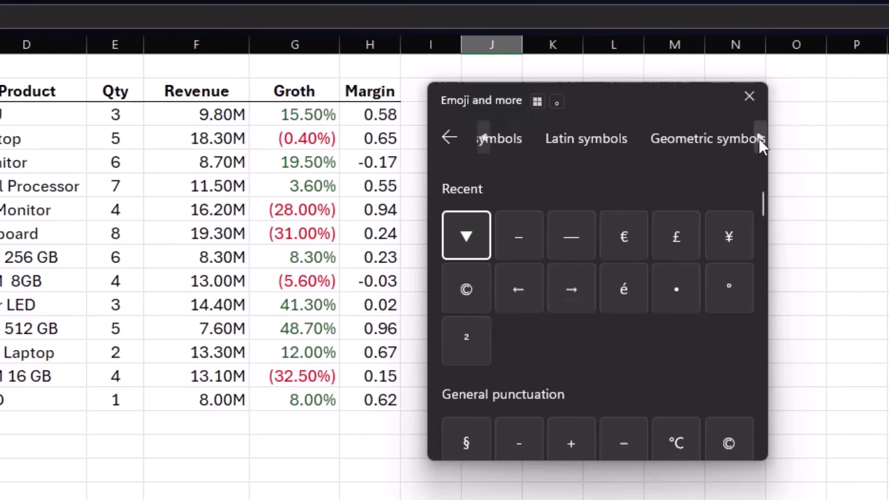
left_click(698, 137)
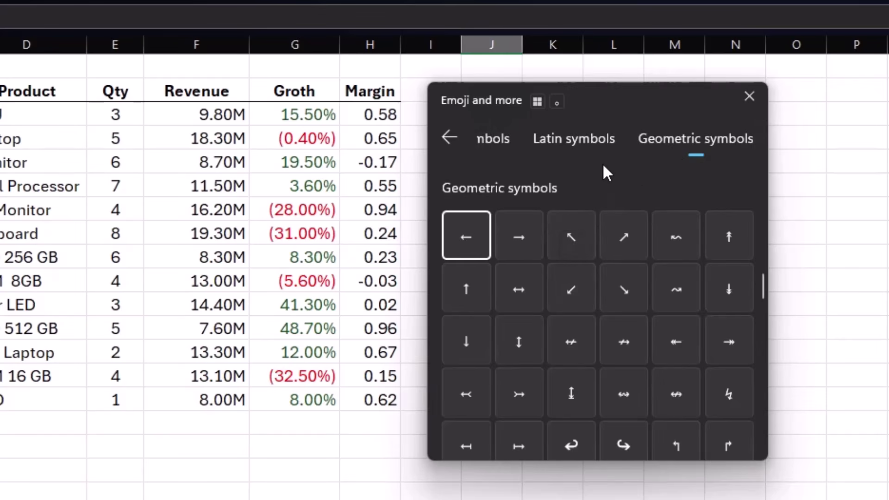
Insert the solid down-pointing triangle ▼ into cell J3 and close the symbol picker.
scroll(597, 343, "down", 1)
scroll(593, 332, "down", 8)
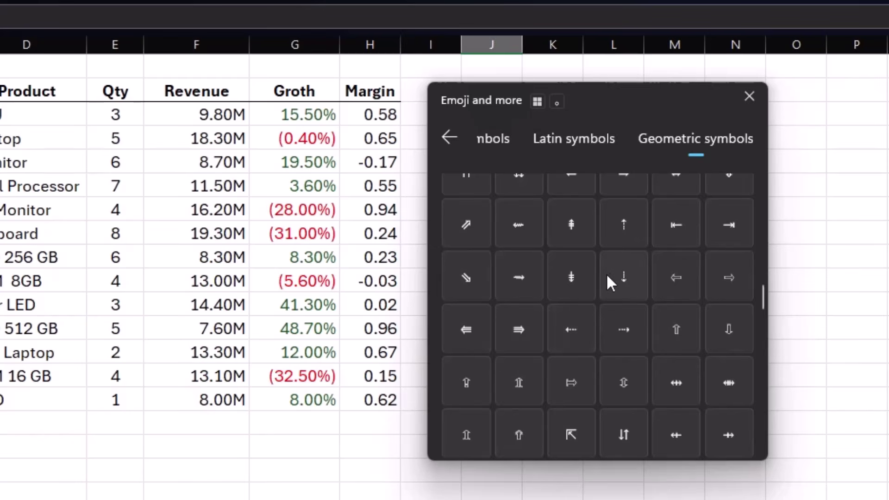
scroll(625, 350, "down", 8)
scroll(624, 350, "down", 3)
scroll(624, 350, "up", 2)
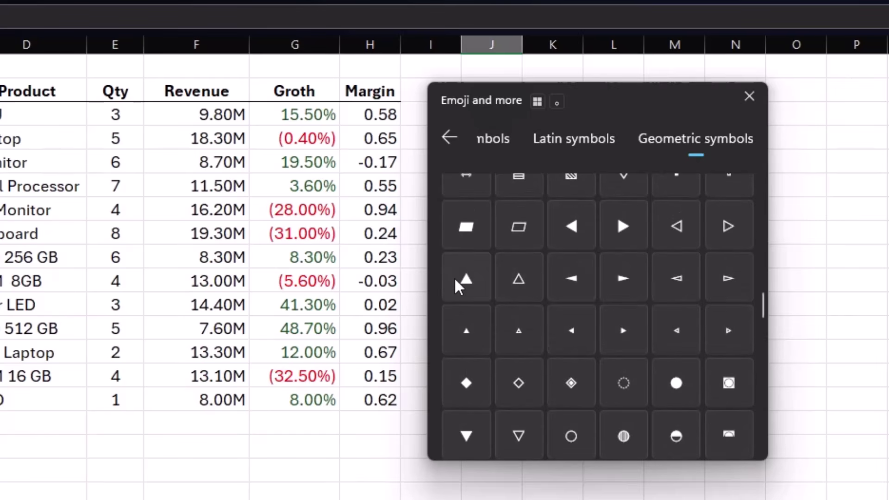
scroll(516, 310, "down", 2)
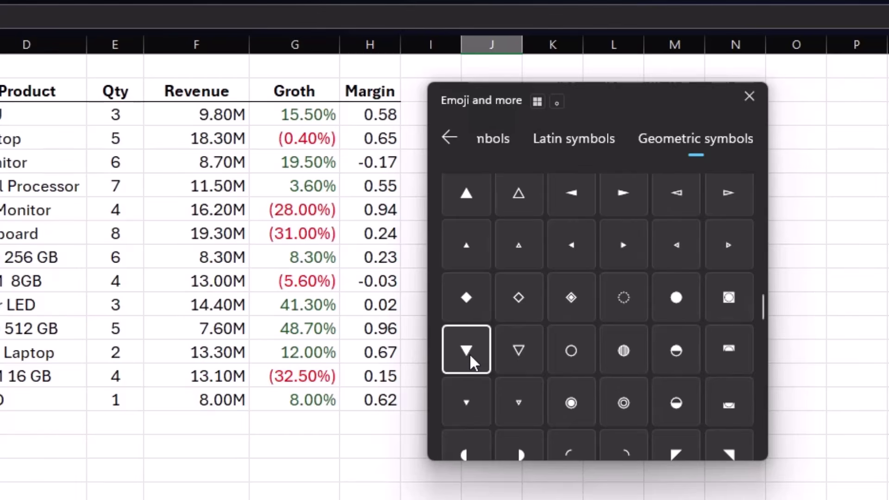
left_click(754, 99)
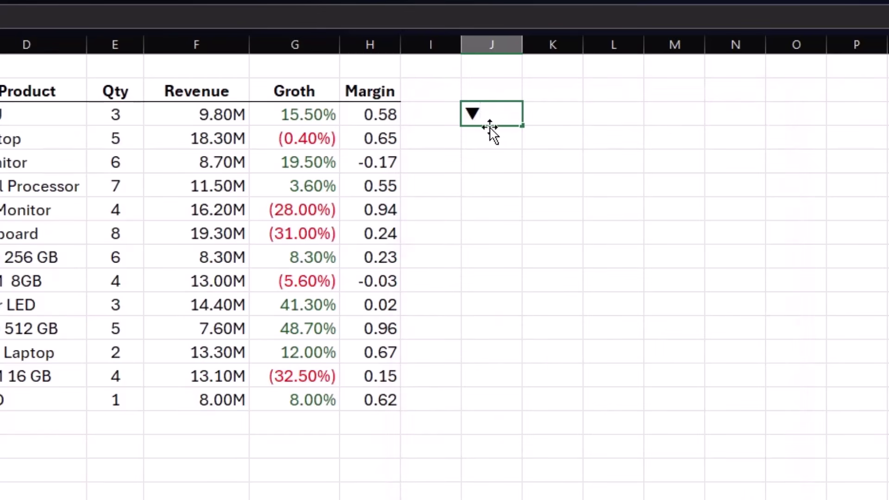
Copy the ▼ from J3, change the Groth values' custom format to 0.00%;▼[Red](0.00%), and widen column G.
left_click_drag(478, 113, 465, 113)
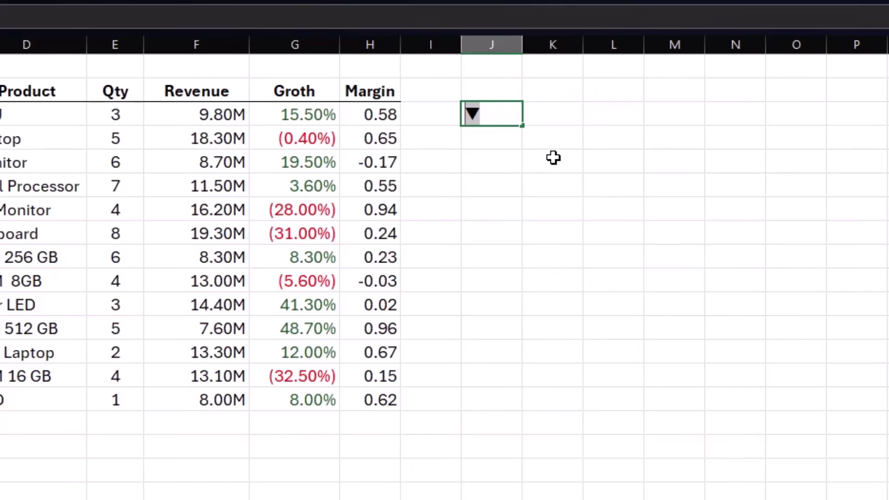
left_click_drag(301, 122, 309, 392)
key("ctrl+1")
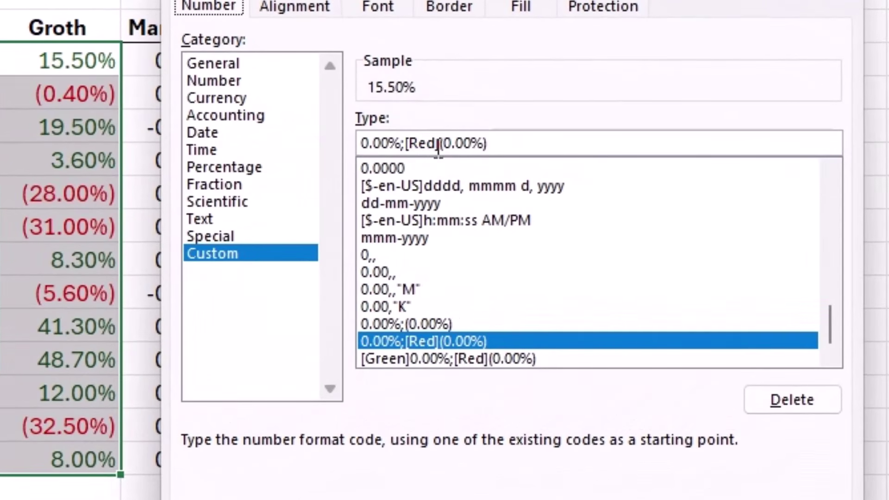
left_click(405, 143)
type("▼")
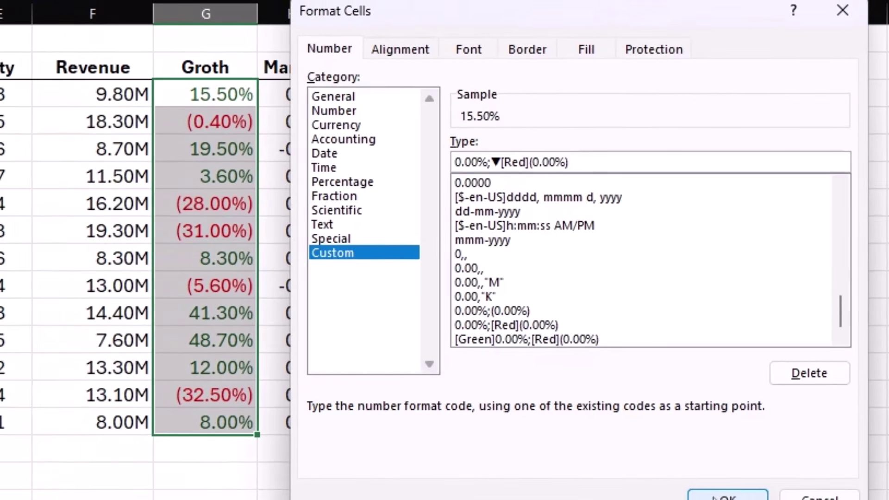
left_click(714, 497)
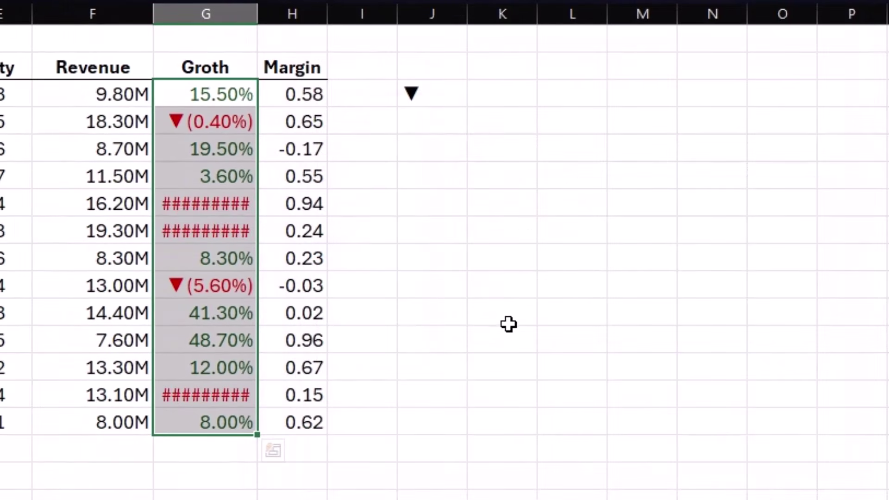
left_click_drag(260, 12, 284, 18)
left_click(187, 148)
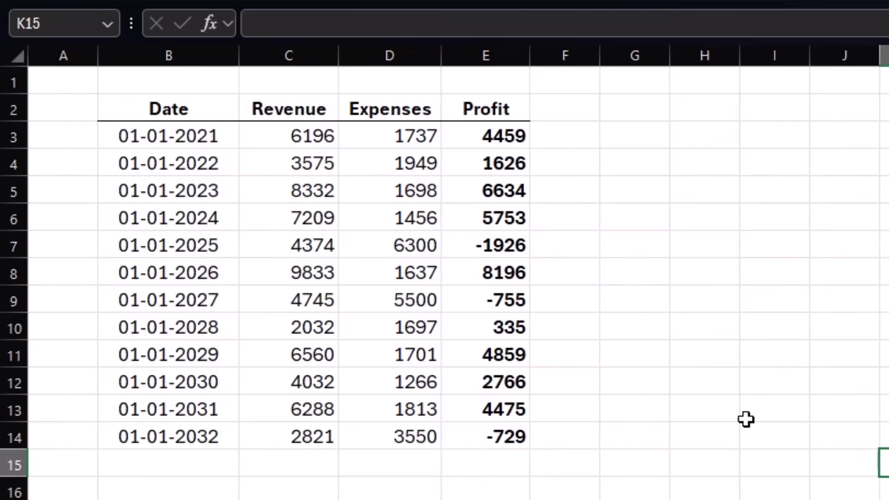
Examine the first date and the EDATE formulas below it in the Date column of the profit table.
left_click(218, 138)
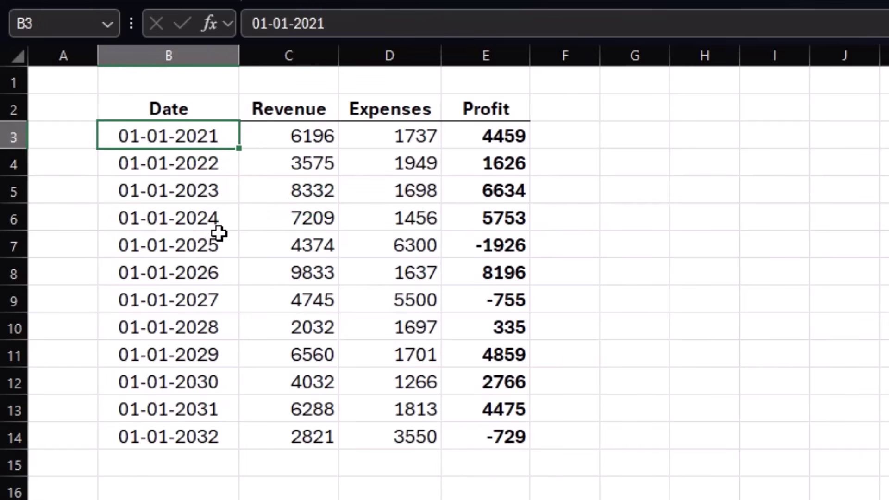
left_click(211, 161)
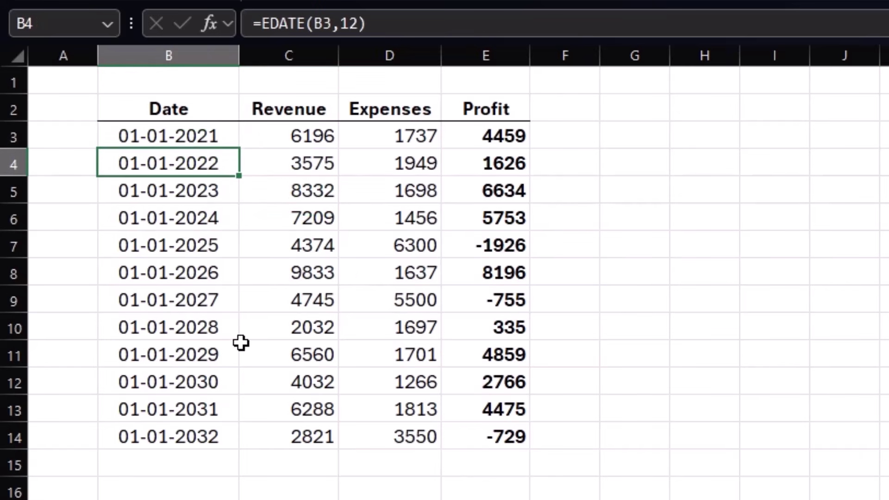
left_click(199, 192)
left_click(204, 221)
left_click(206, 254)
left_click(211, 273)
left_click(215, 289)
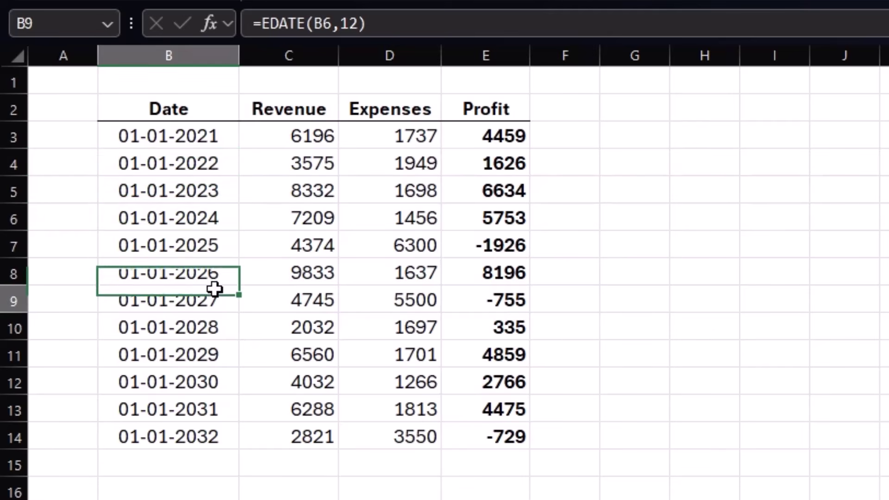
Try replacing the date in B3 with just the year 2021, and undo the entry.
left_click(214, 137)
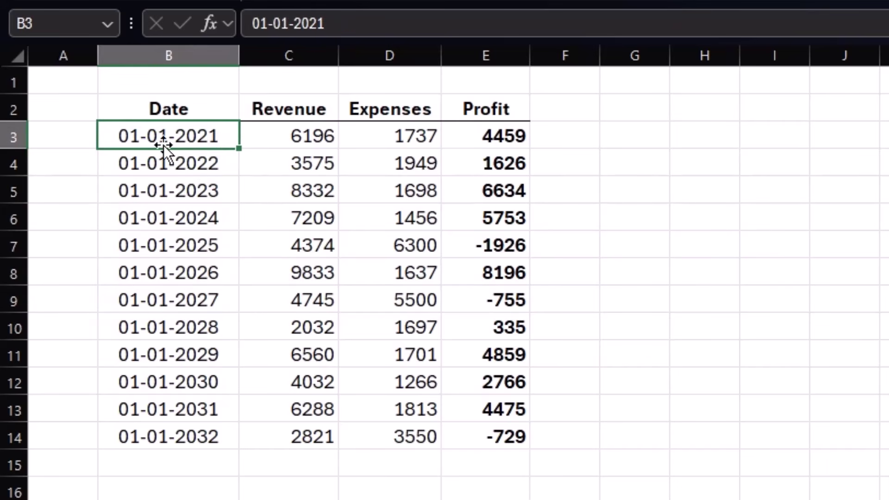
type("2021")
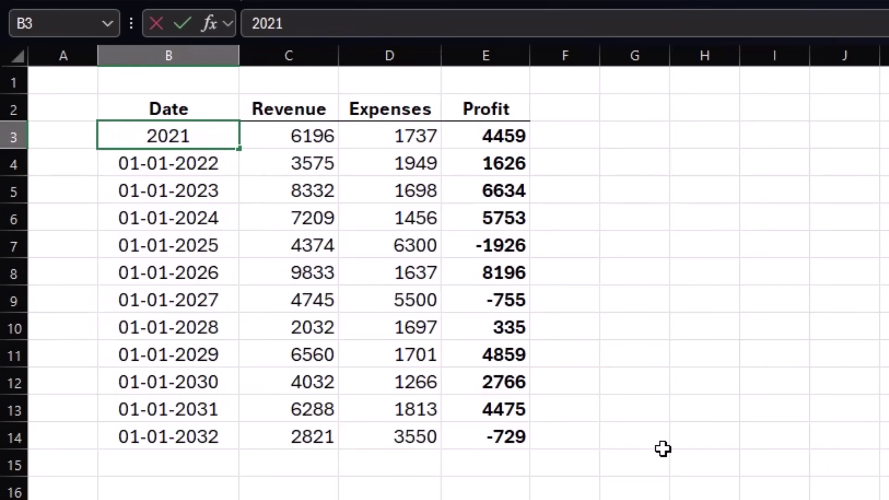
key("Return")
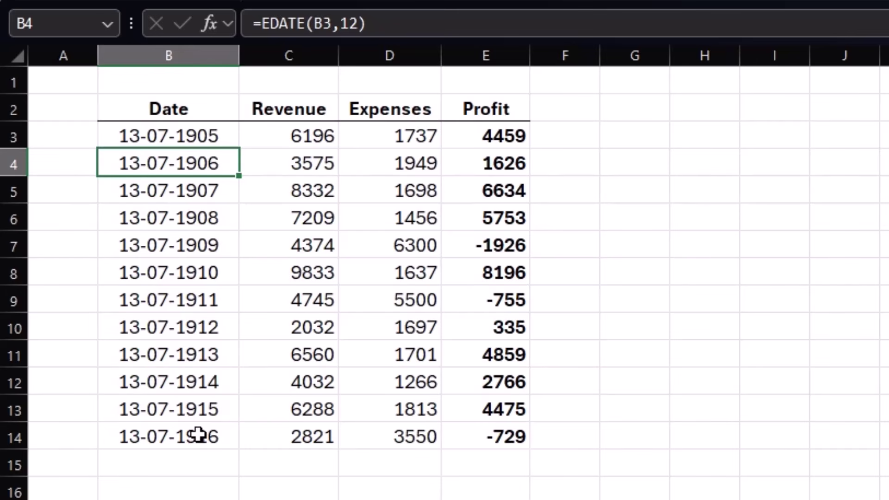
key("ctrl+z")
Format the dates in B3:B14 as Number with 0 decimal places.
left_click_drag(189, 137, 184, 426)
left_click(184, 426)
left_click_drag(190, 135, 199, 422)
key("ctrl+1")
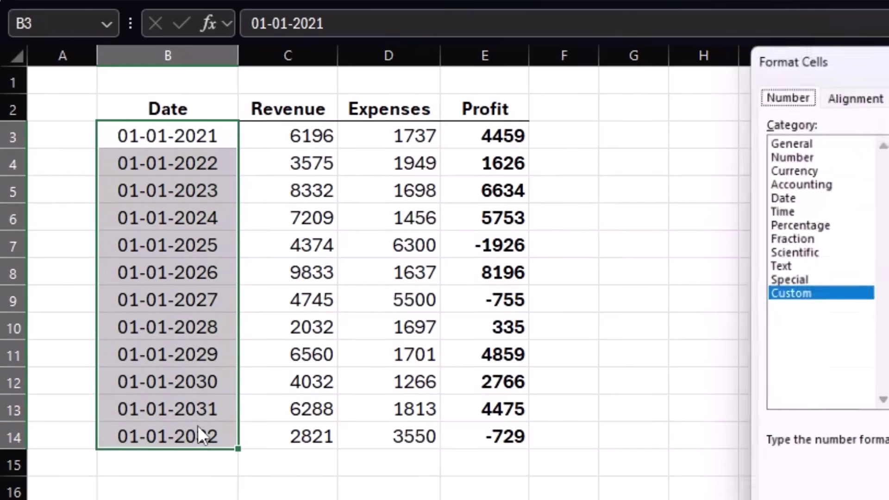
left_click(794, 159)
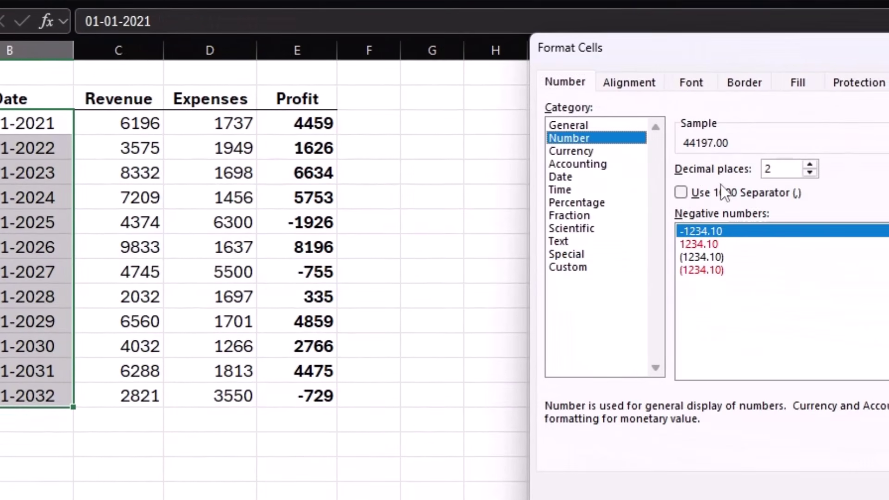
left_click(810, 173)
left_click(809, 172)
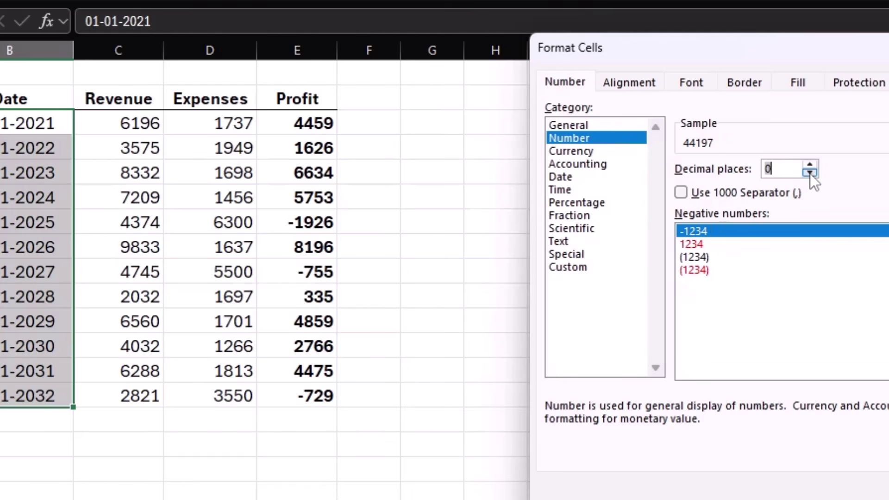
key("Return")
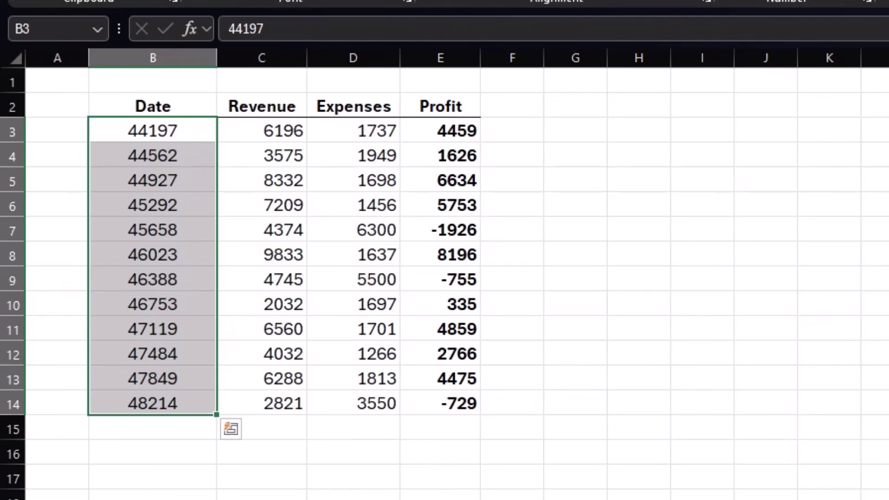
Format the dates in B3:B14 with the custom number format yyyy to show only the year.
key("ctrl+q")
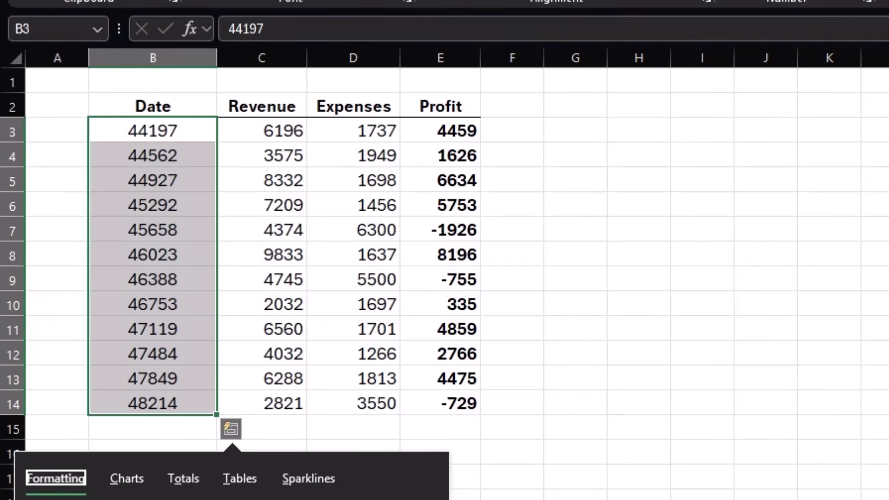
left_click(184, 135)
left_click_drag(183, 134, 182, 390)
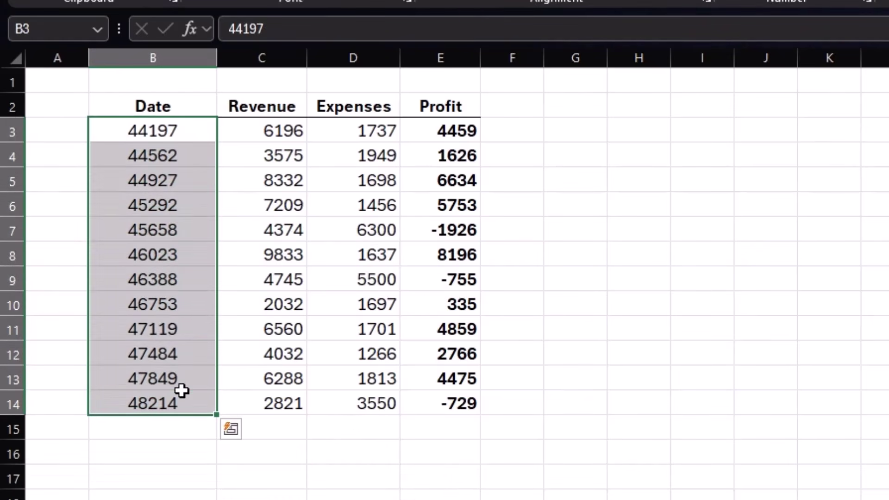
key("ctrl+1")
left_click(552, 275)
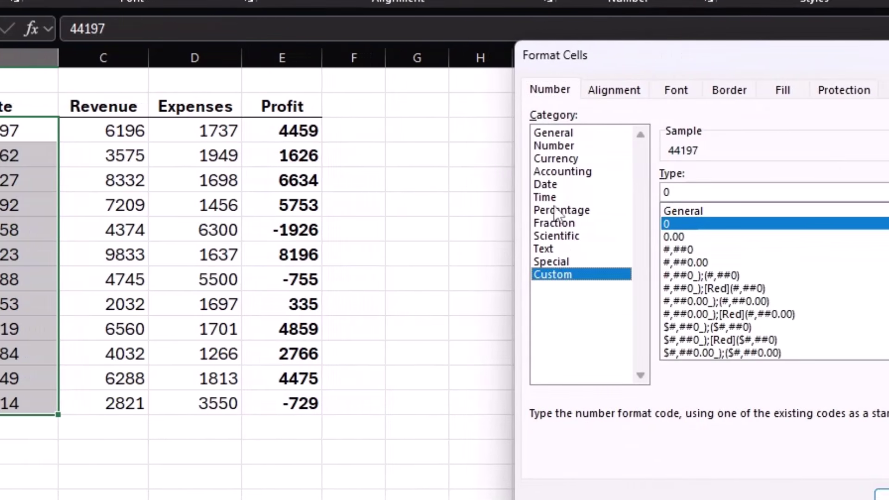
left_click(551, 185)
left_click(564, 276)
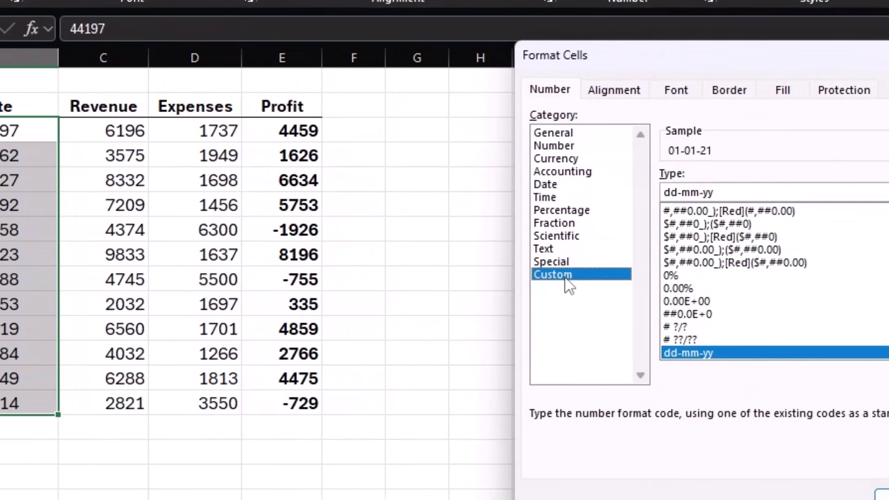
left_click(721, 192)
key("BackSpace")
key("BackSpace")
key("BackSpace")
key("BackSpace")
key("BackSpace")
key("BackSpace")
key("BackSpace")
type("yyyy")
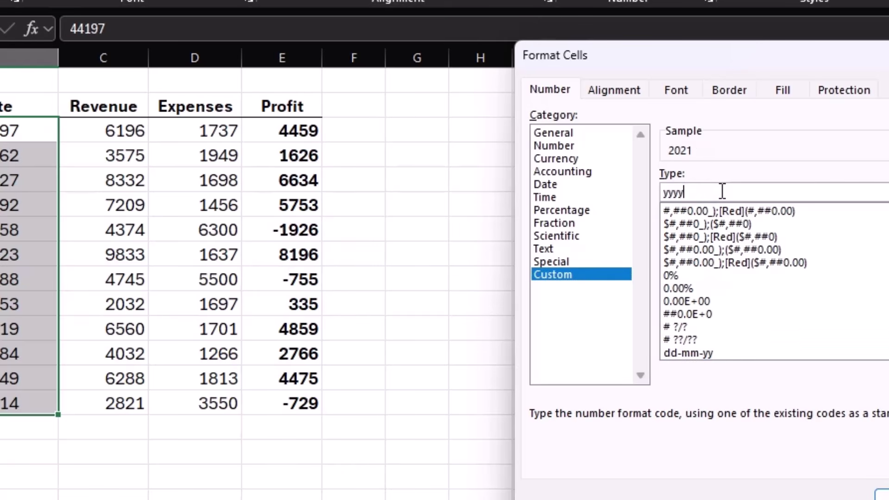
key("Return")
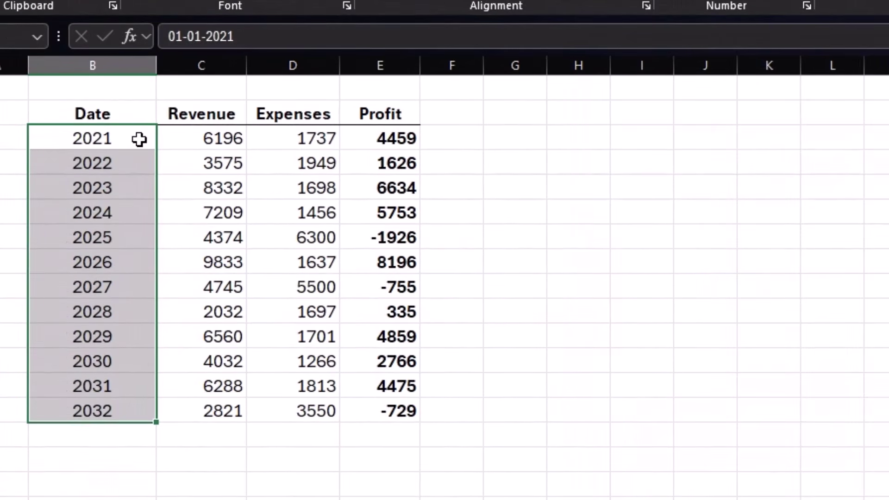
Change the custom format of the dates for 2021 to 2024 in B3:B6 to yyyy"A".
left_click(138, 139)
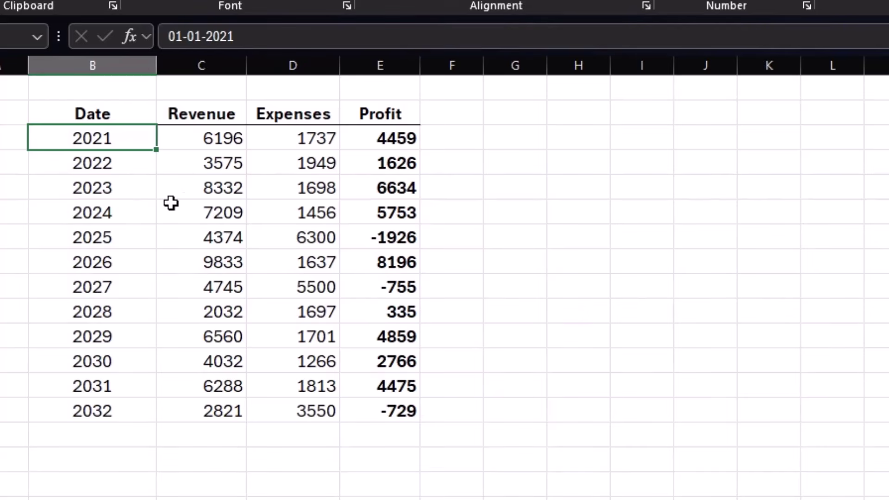
left_click_drag(131, 139, 129, 202)
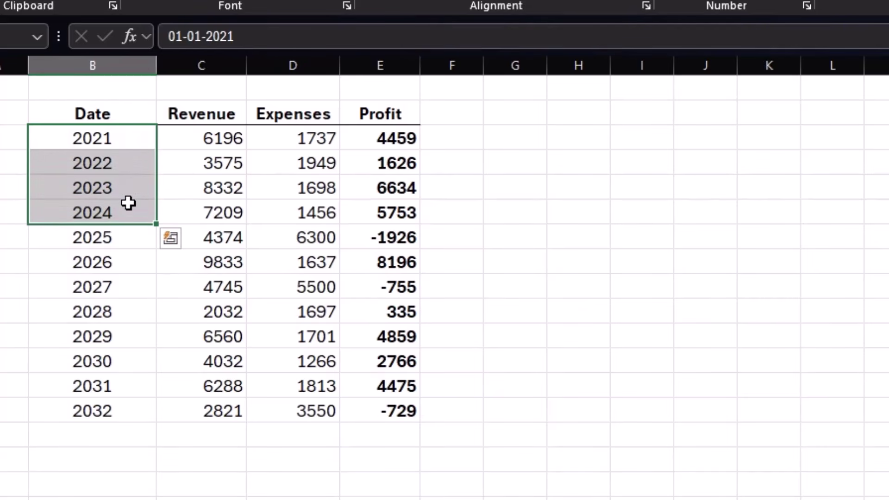
left_click_drag(123, 236, 123, 401)
left_click(125, 399)
left_click_drag(126, 148, 133, 210)
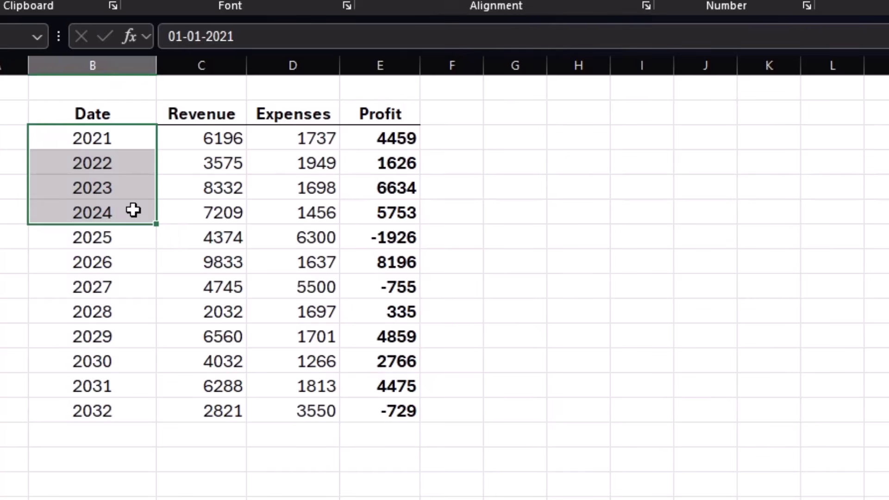
key("ctrl+1")
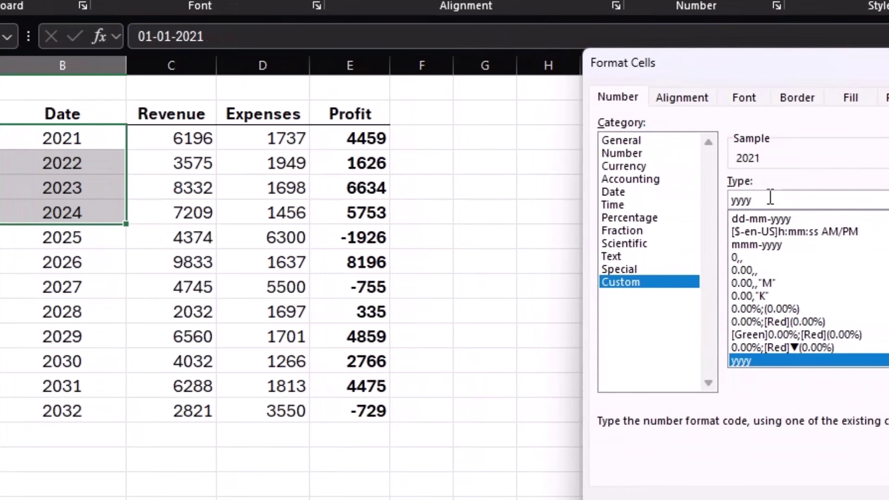
left_click(769, 198)
type("\"")
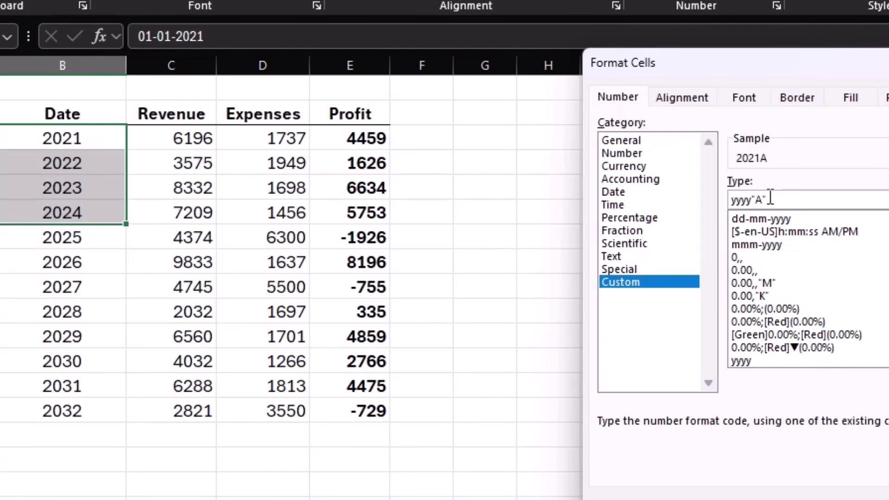
type("A\"")
key("Return")
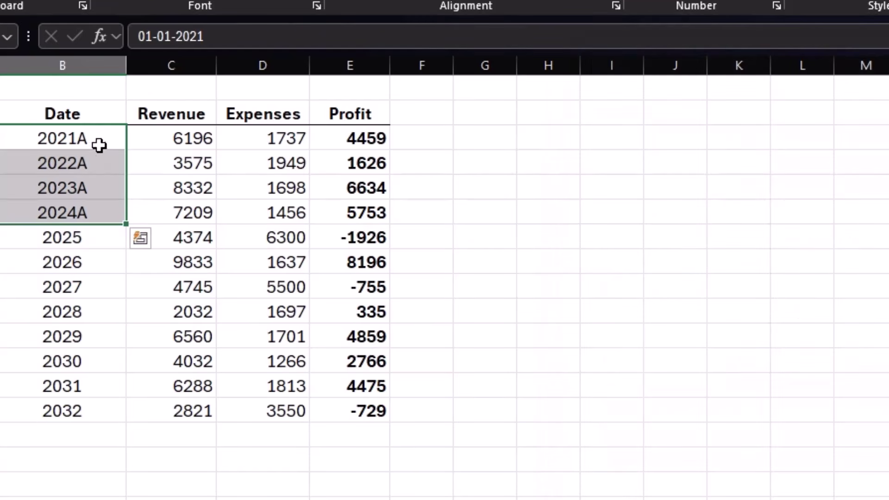
Add a quoted text suffix to the yyyy custom format of the dates for 2025 to 2032 in B7:B14.
left_click_drag(95, 240, 87, 405)
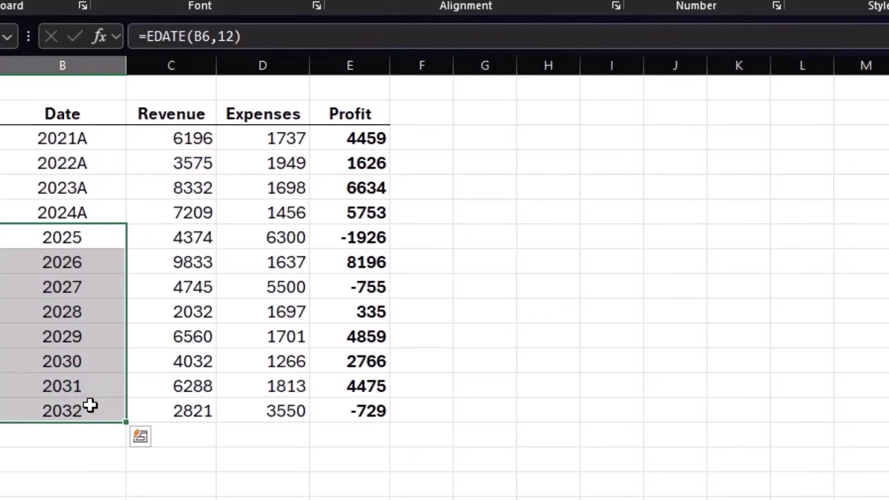
key("ctrl+1")
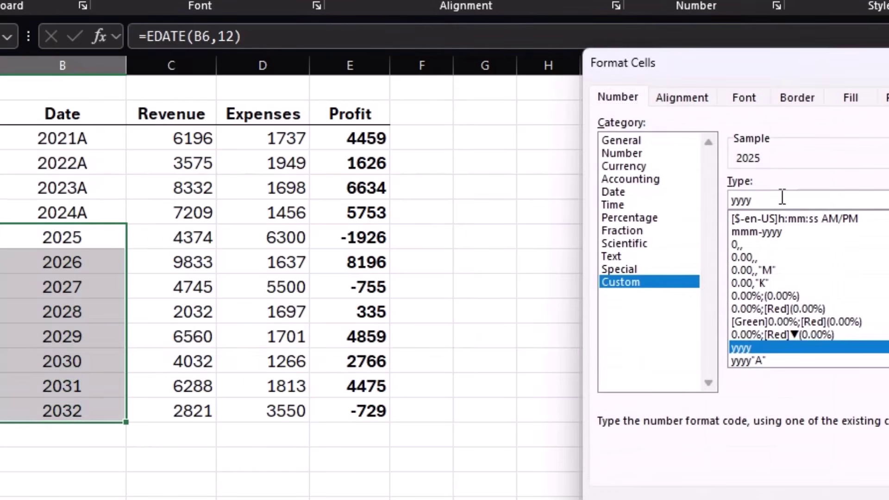
left_click(781, 197)
type("\"")
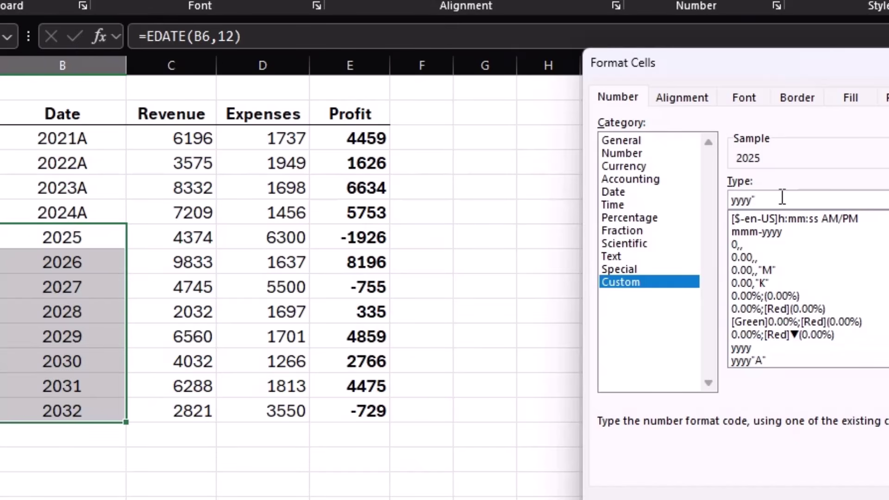
key("Return")
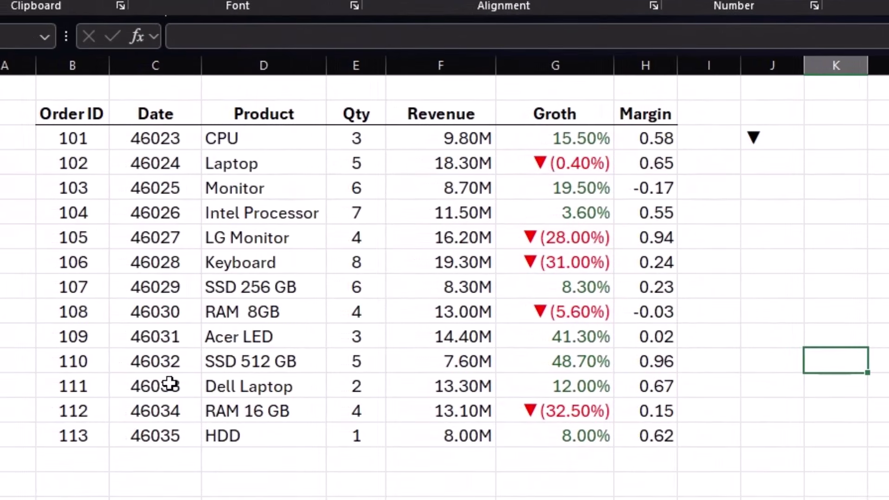
Try adding two leading zeros directly to the first Order ID in the orders table.
left_click(68, 137)
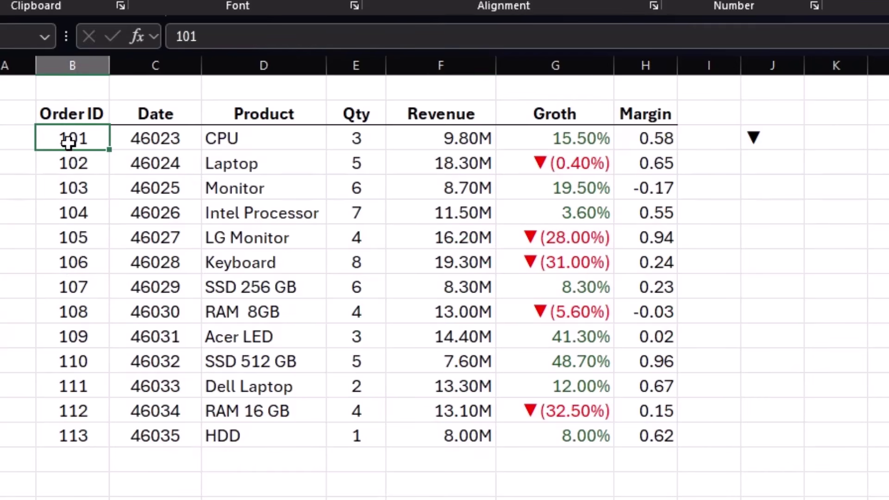
key("F2")
left_click(63, 141)
type("00")
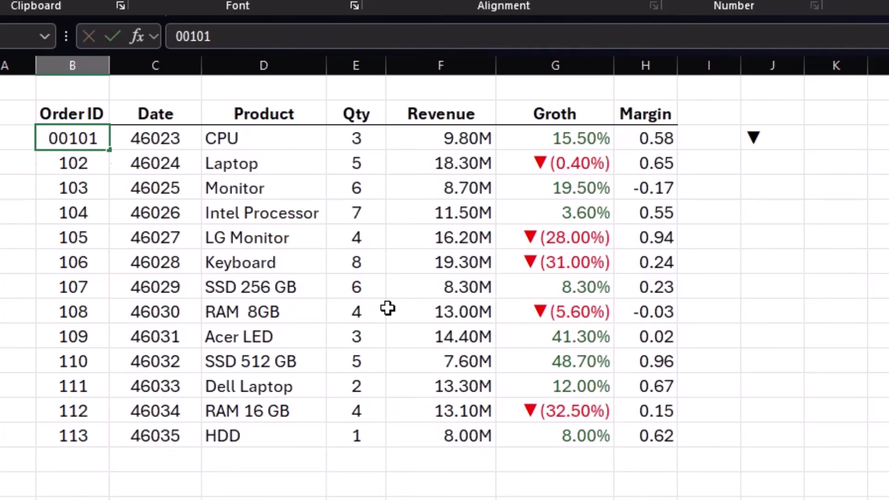
key("Return")
Try entering the first Order ID as text with an apostrophe and two leading zeros, and undo the entry.
left_click(74, 146)
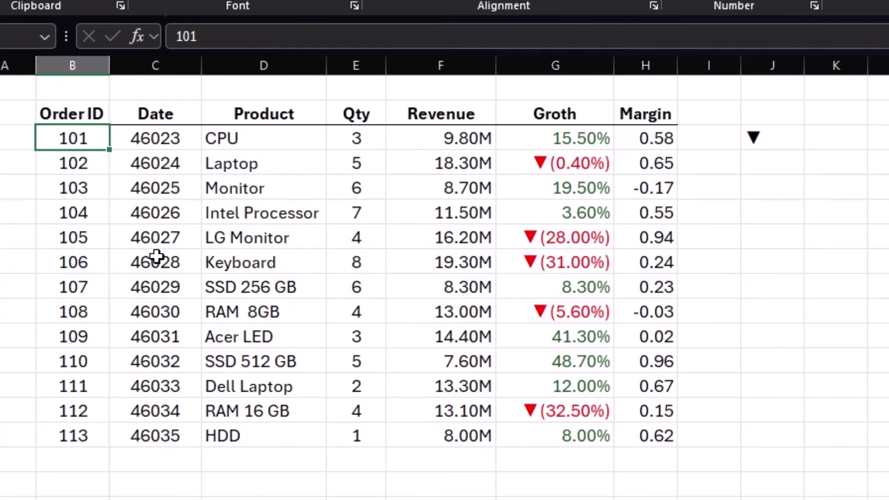
key("F2")
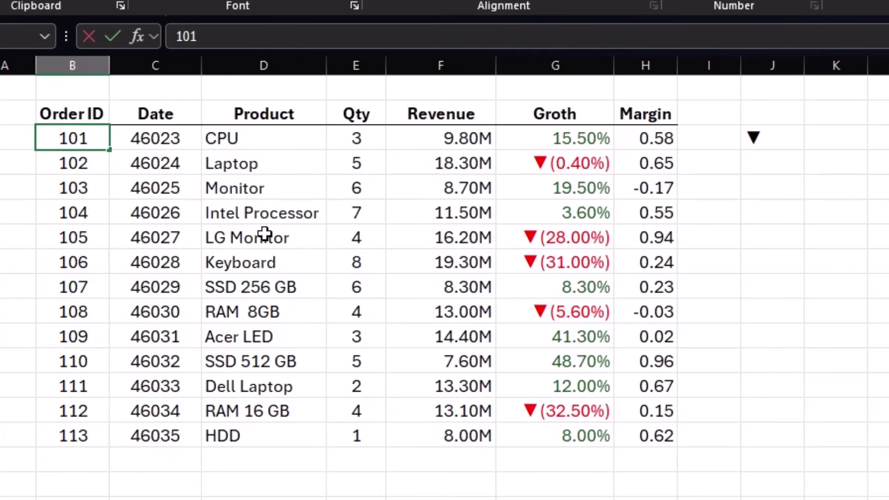
type("'")
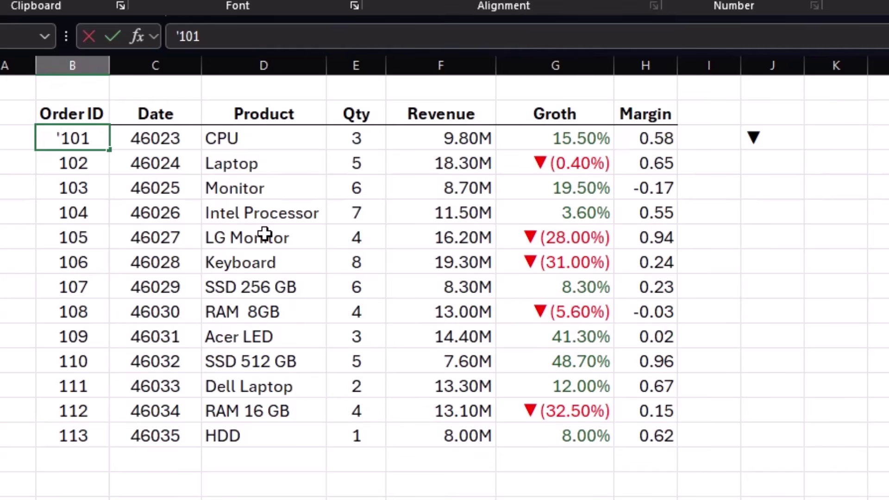
type("00")
key("Return")
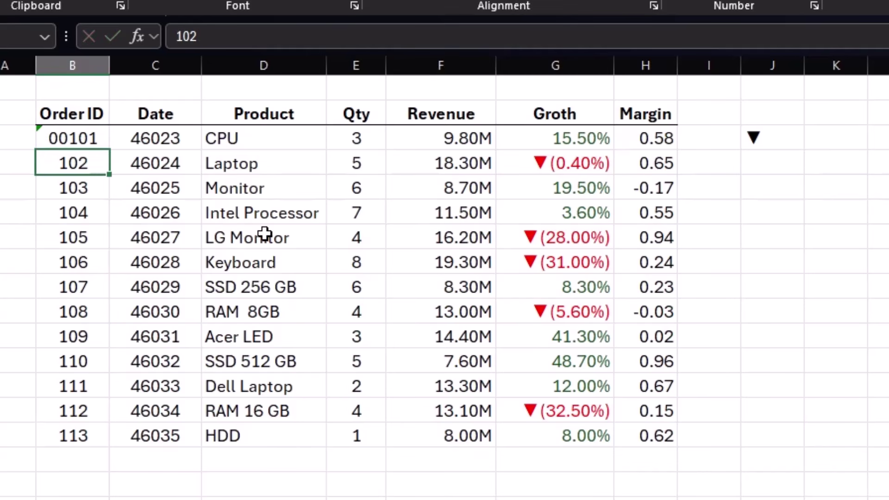
left_click(70, 135)
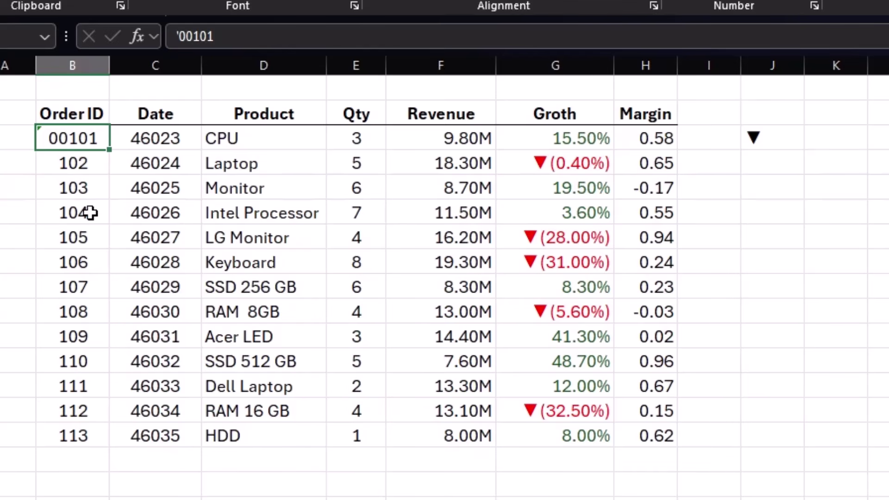
key("ctrl+z")
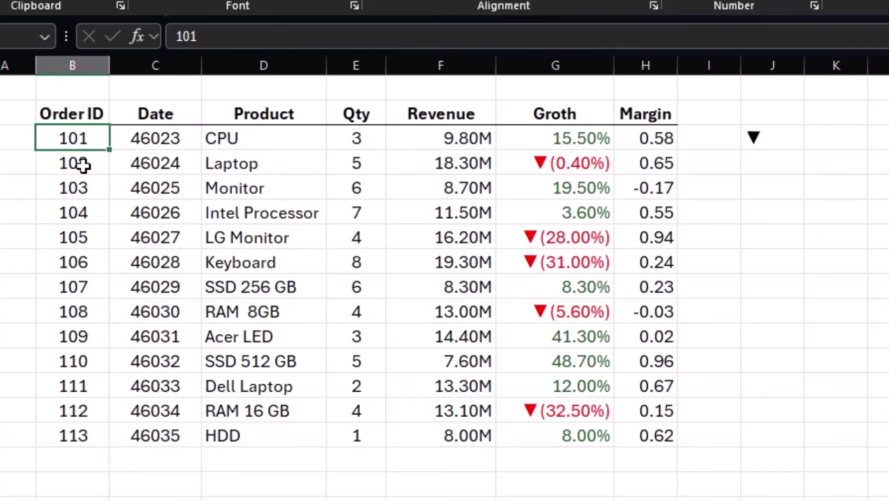
Format all Order ID values with the custom number format 00000 to pad them with leading zeros.
key("ctrl+shift+Down")
key("ctrl+1")
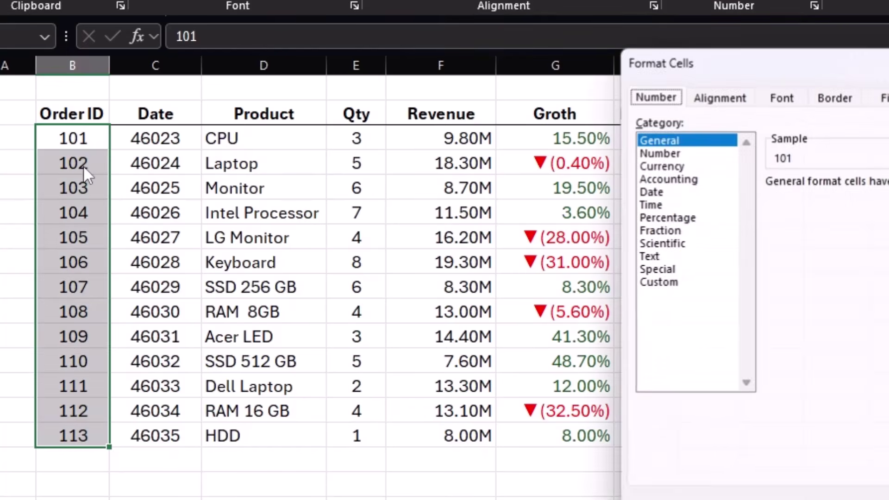
left_click(658, 282)
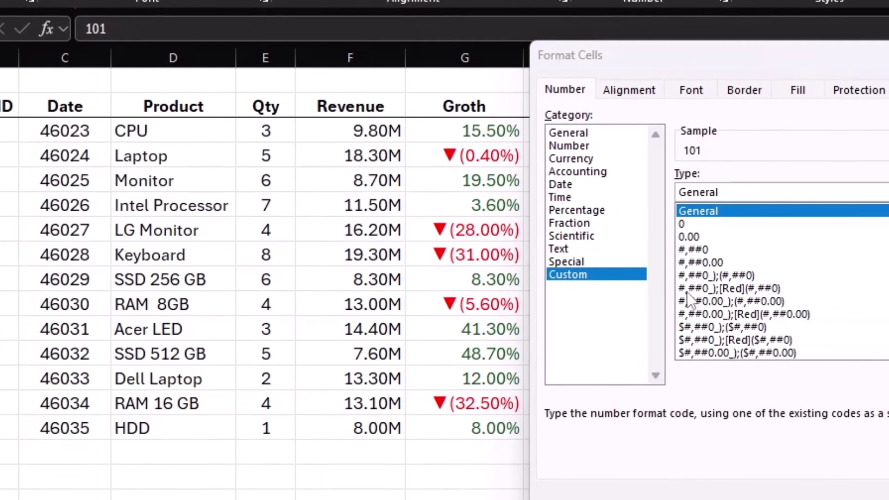
left_click(572, 146)
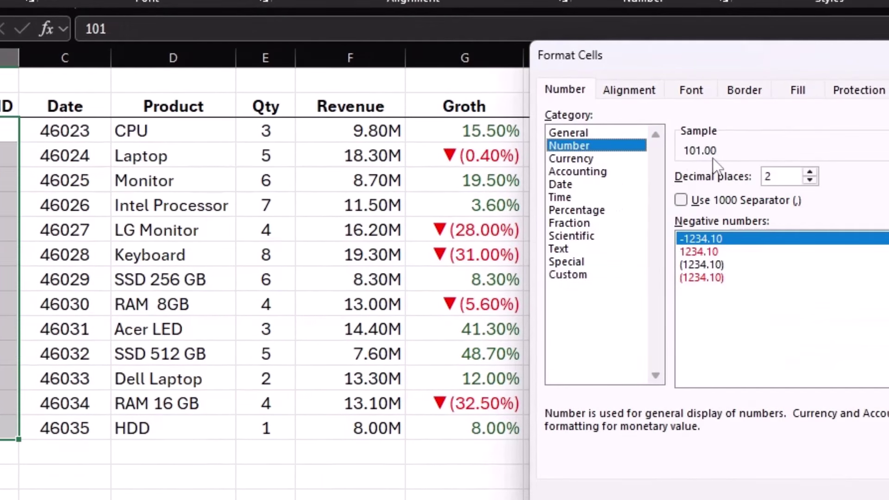
left_click(568, 275)
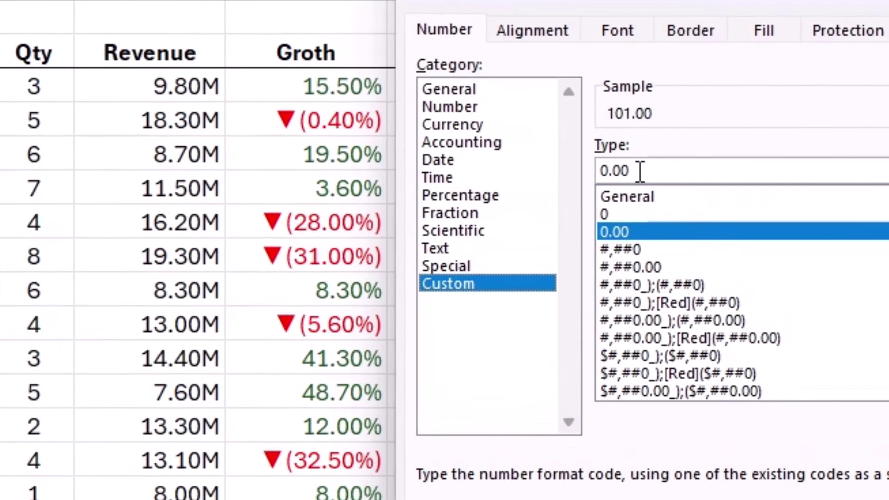
left_click(708, 193)
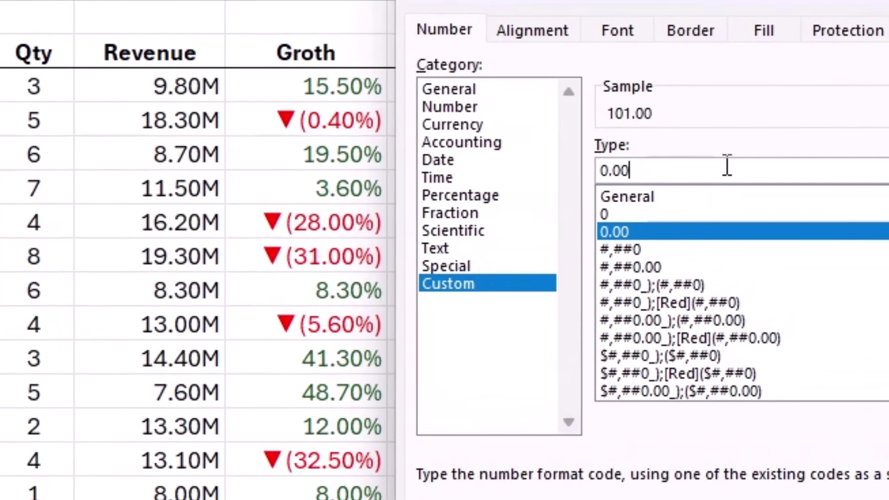
key("BackSpace")
key("BackSpace")
key("BackSpace")
key("BackSpace")
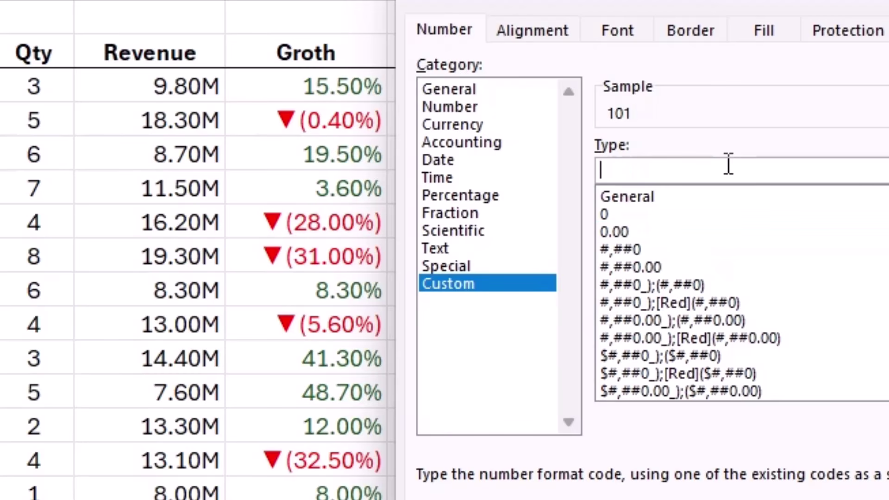
type("0000")
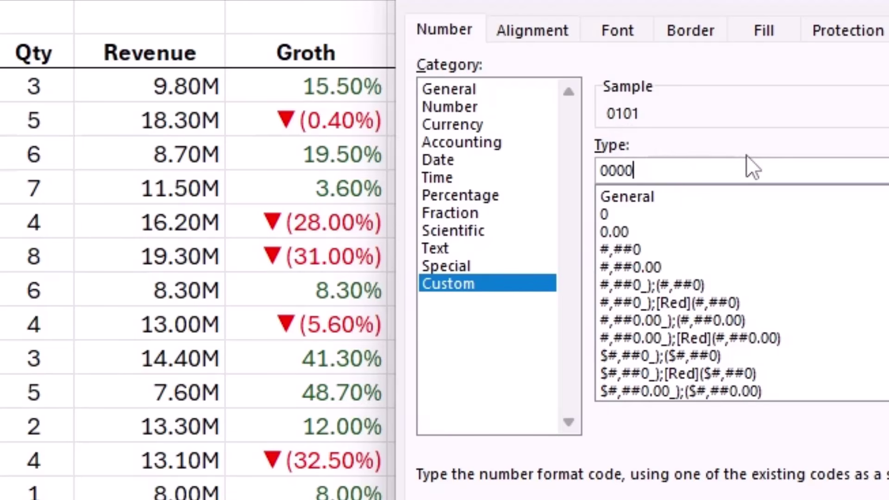
type("0")
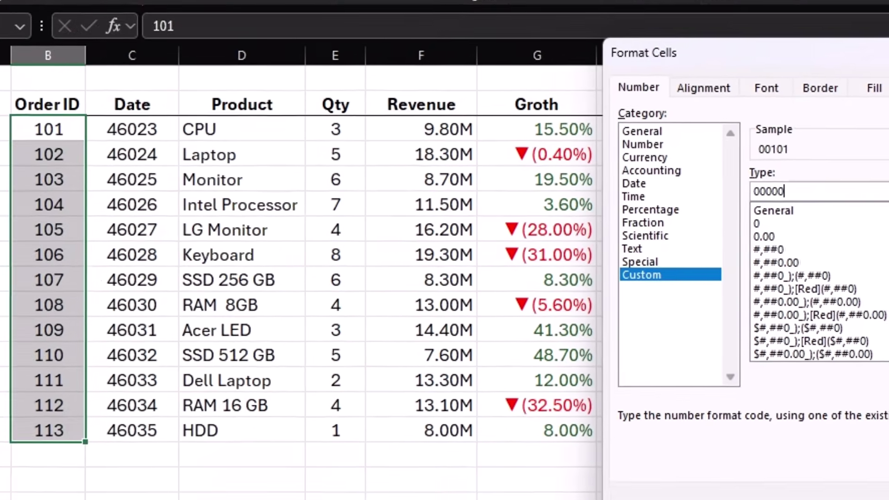
key("Return")
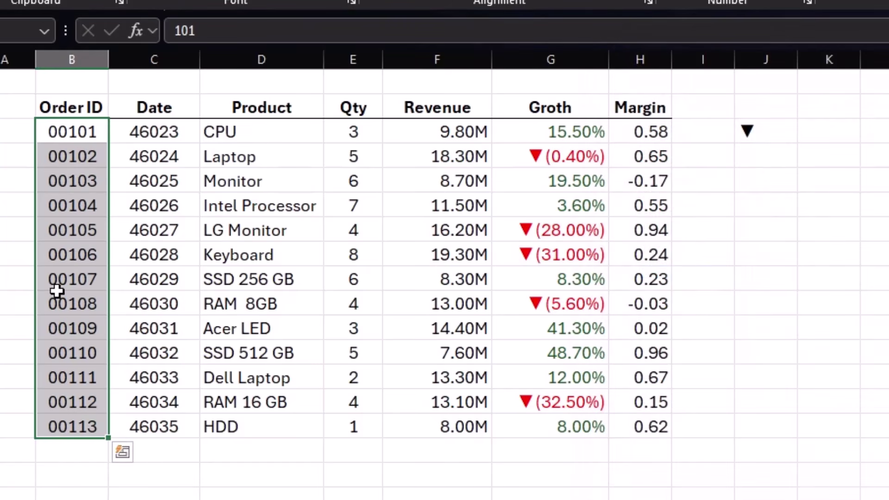
Compare the stored values of several Order IDs with their zero-padded display.
left_click(84, 207)
left_click(82, 133)
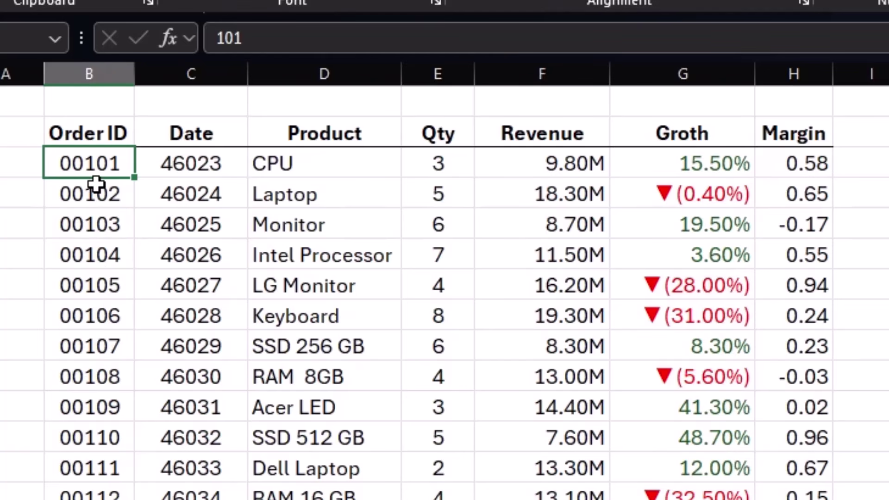
left_click(102, 280)
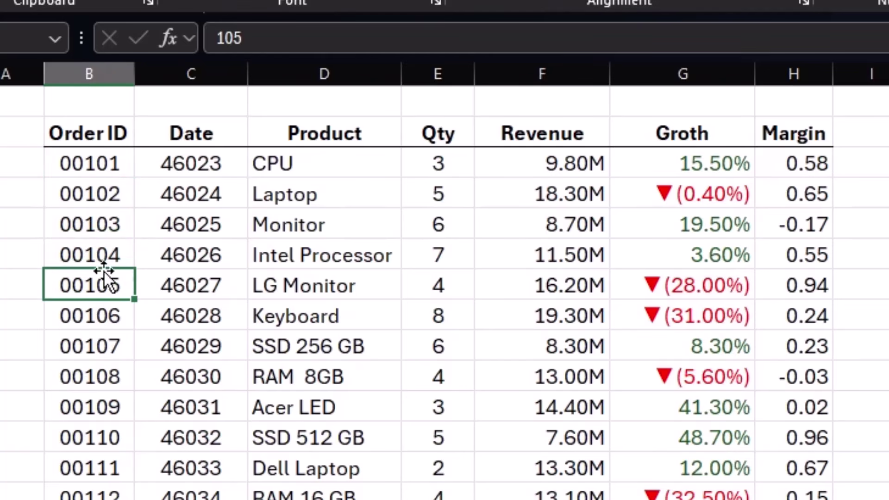
left_click_drag(103, 174, 83, 495)
left_click(120, 291)
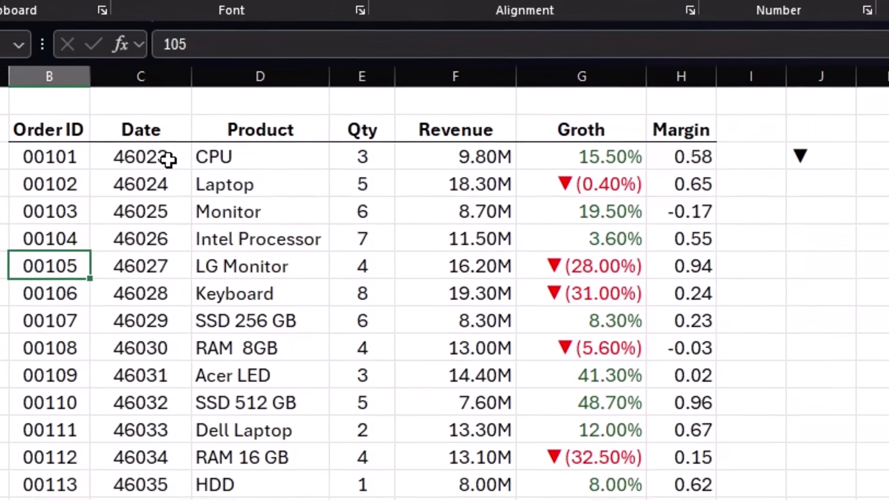
Format all the Date column's serial numbers as dates using the *14-03-12 date type.
left_click_drag(213, 163, 169, 497)
left_click_drag(97, 448, 95, 455)
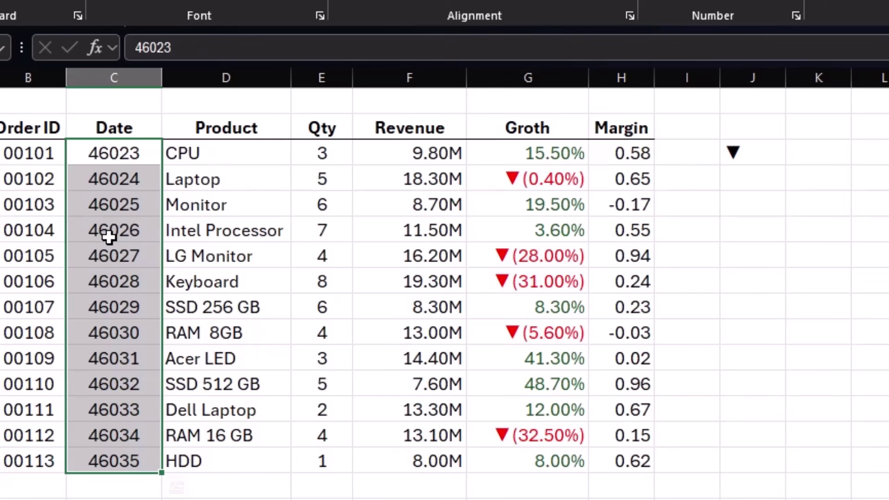
key("ctrl+1")
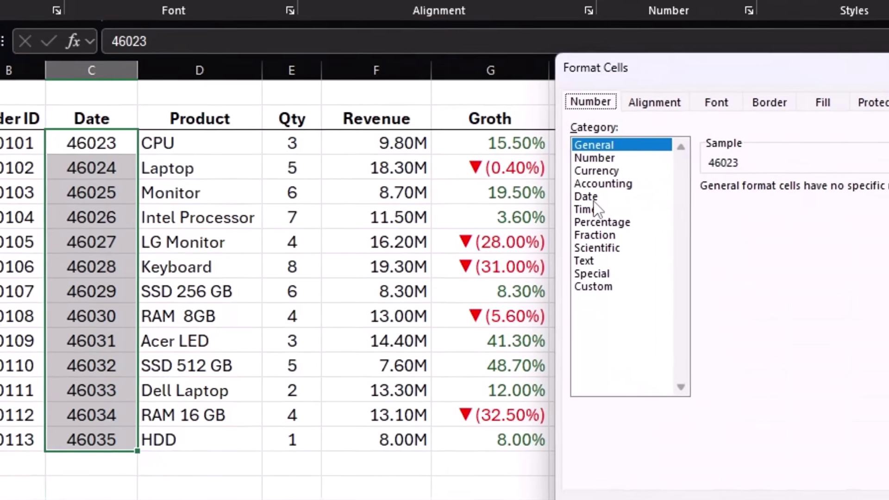
left_click(586, 197)
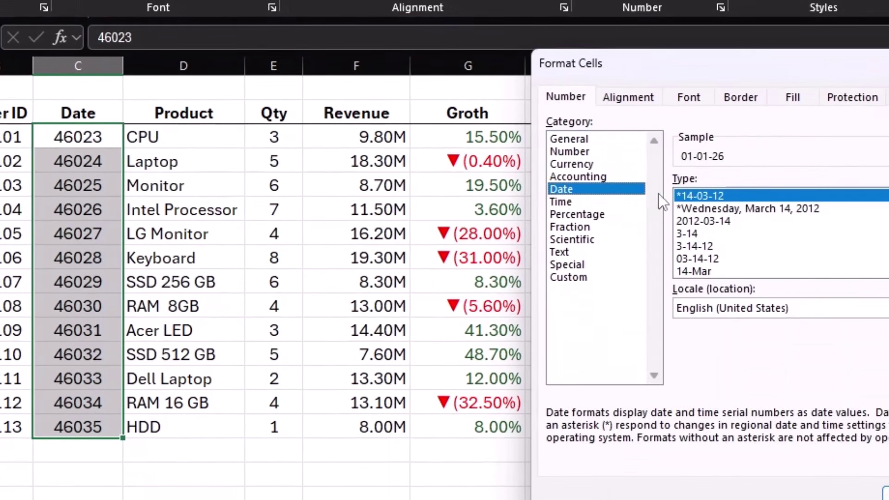
double_click(716, 195)
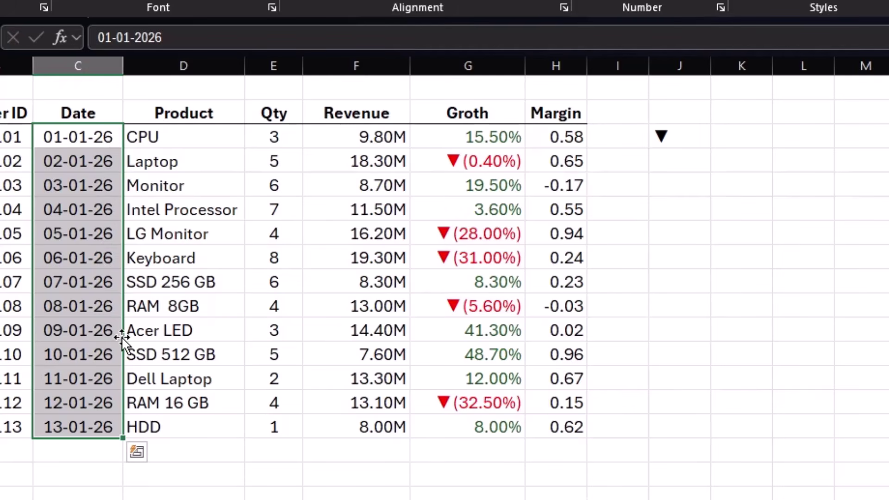
Change the Date values' custom number format to dd-mm so that the year is hidden.
key("ctrl+1")
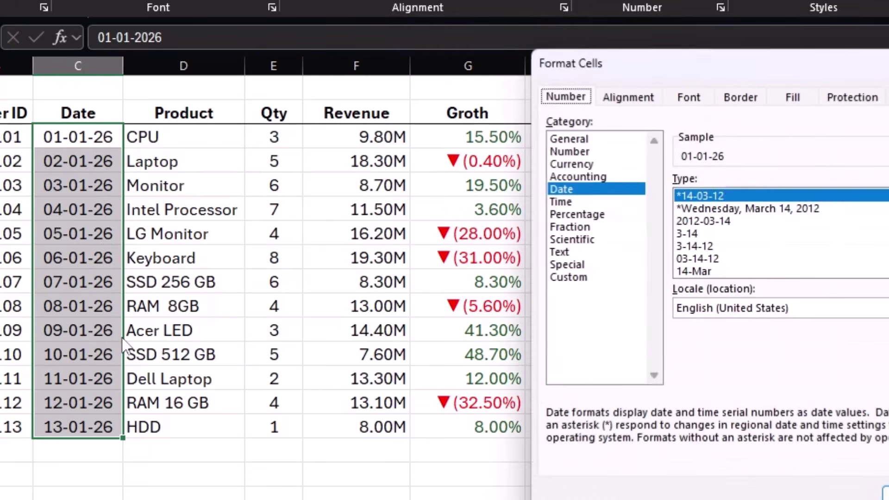
left_click(568, 276)
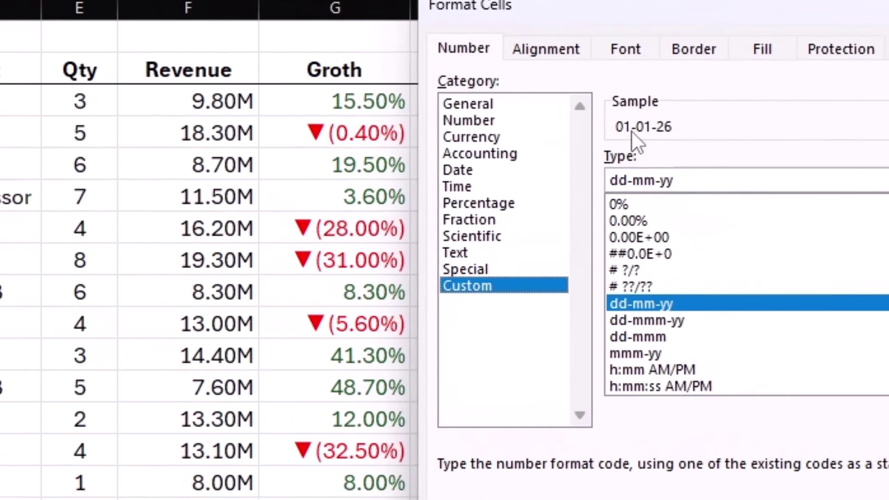
left_click(683, 180)
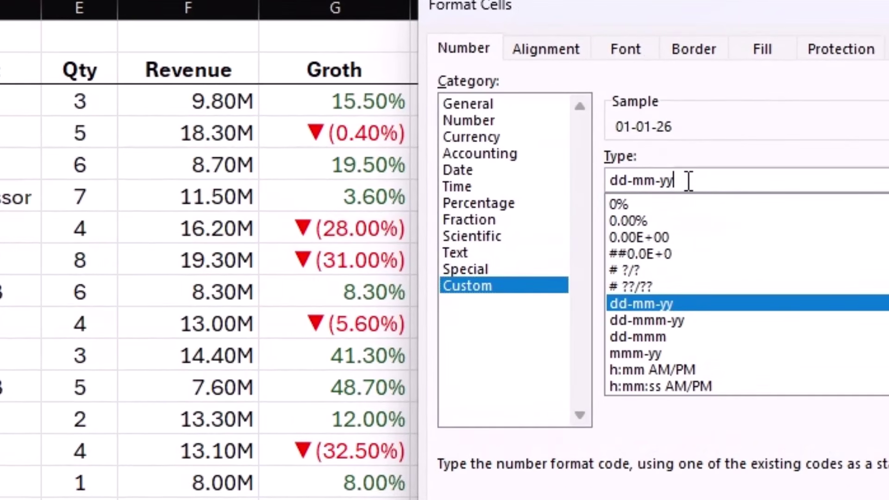
key("BackSpace")
key("BackSpace")
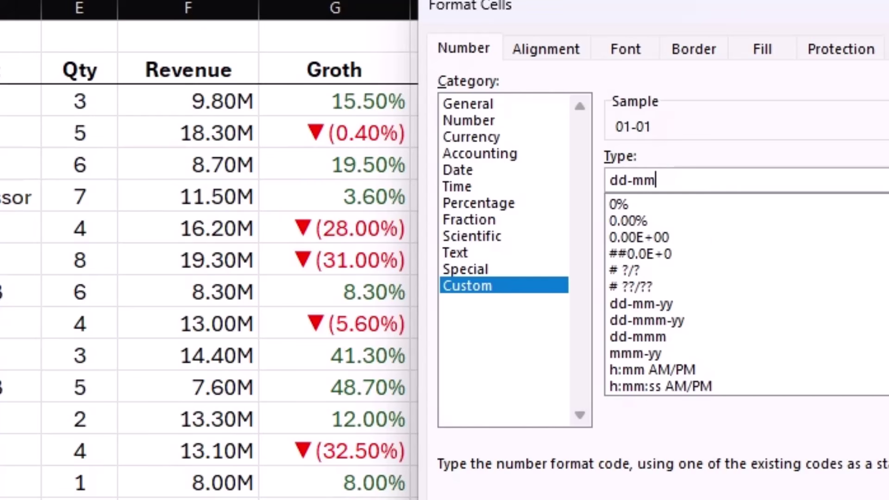
key("Return")
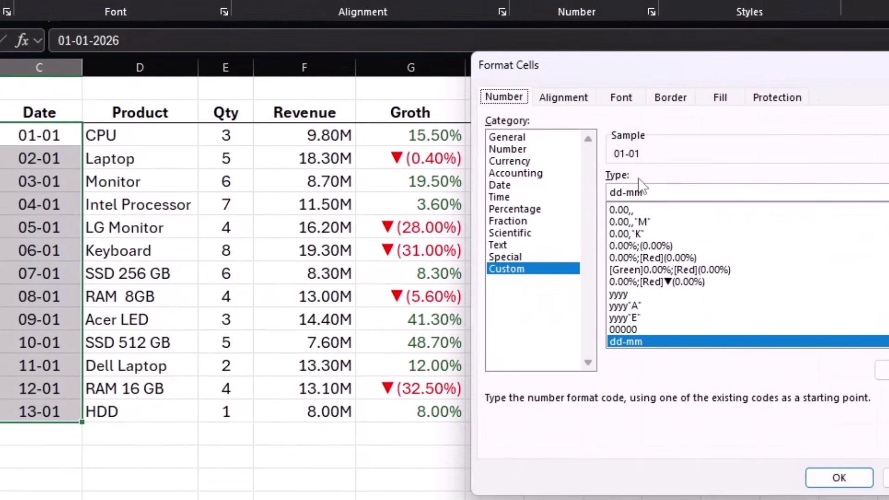
Replace the dash in the Date values' custom format with a slash, making it dd/mm.
left_click(624, 192)
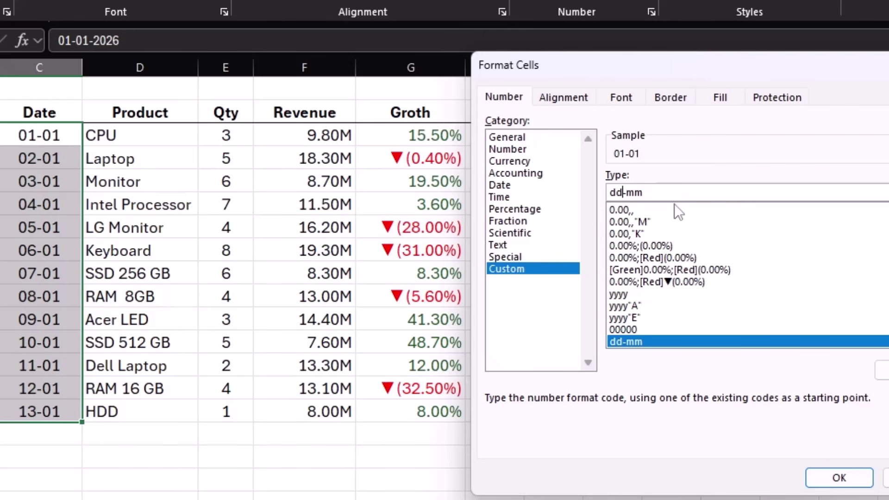
key("Delete")
type("/")
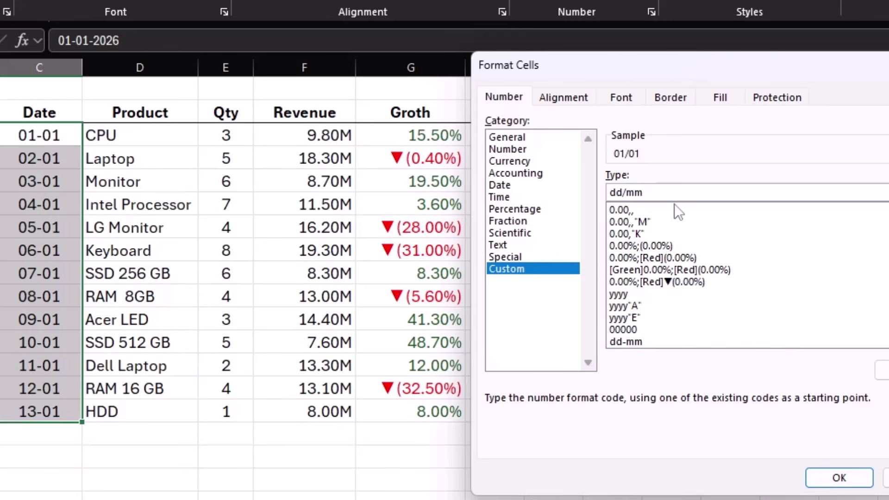
left_click(839, 477)
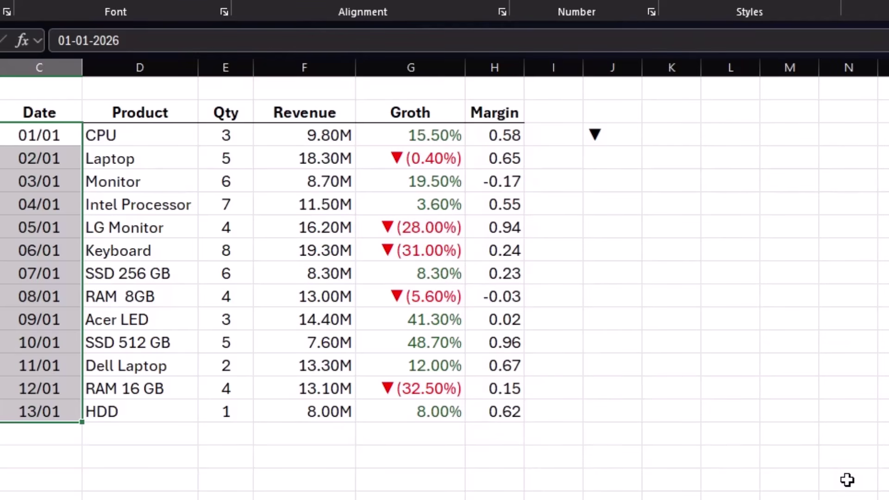
Format the Date values with the custom format dddd/mmmm and widen the Date column to fit the full names.
key("ctrl+1")
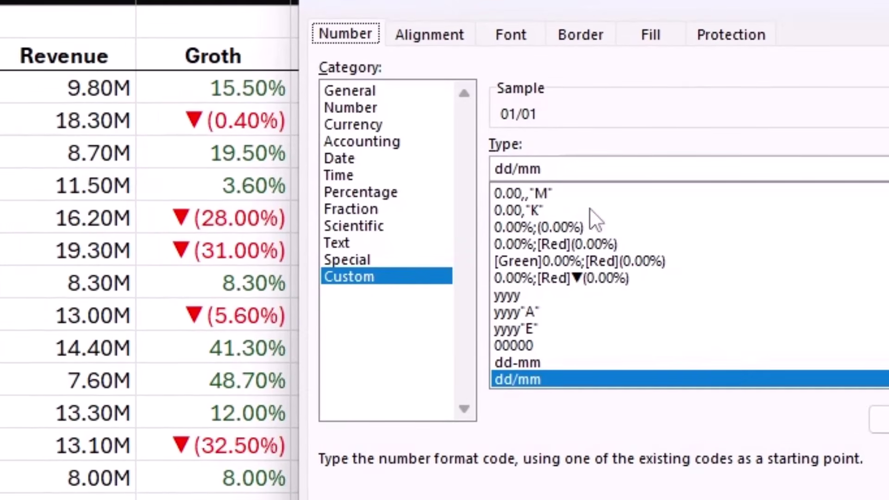
left_click(547, 168)
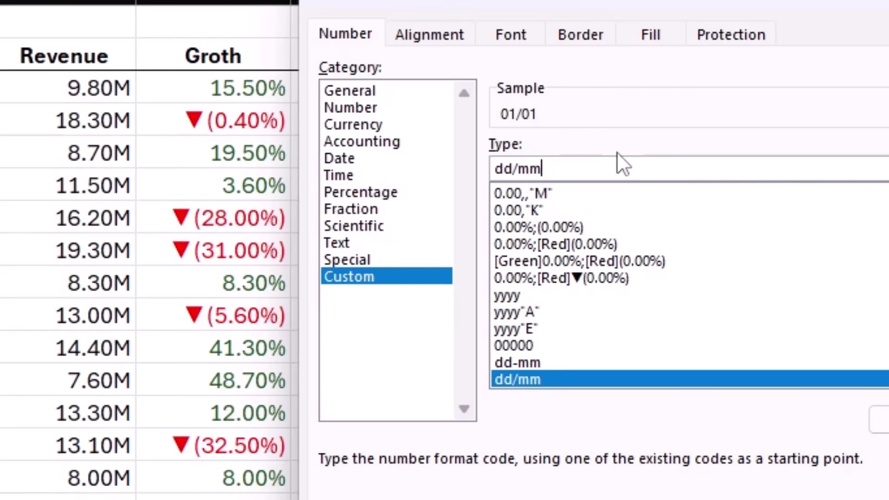
type("m")
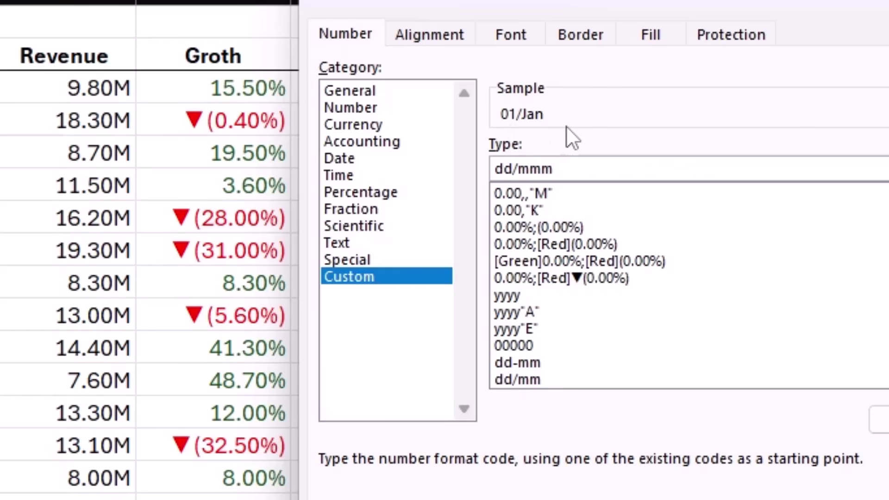
type("m")
left_click(512, 168)
type("d")
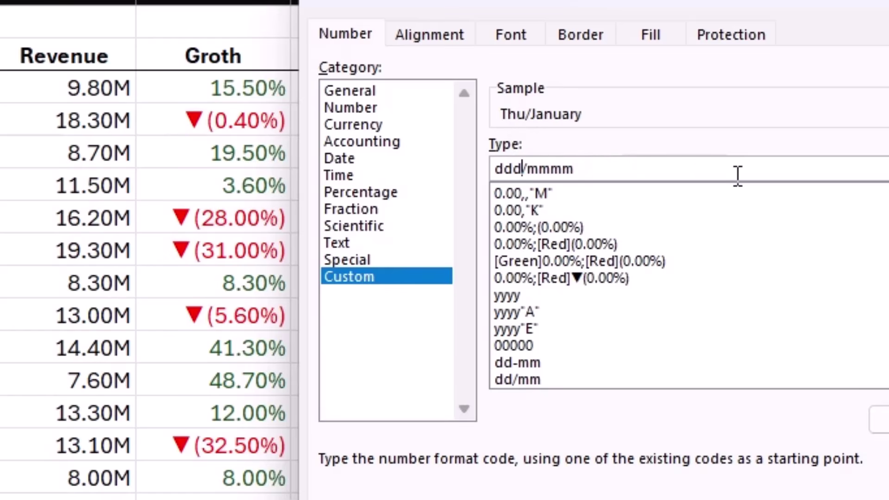
type("d")
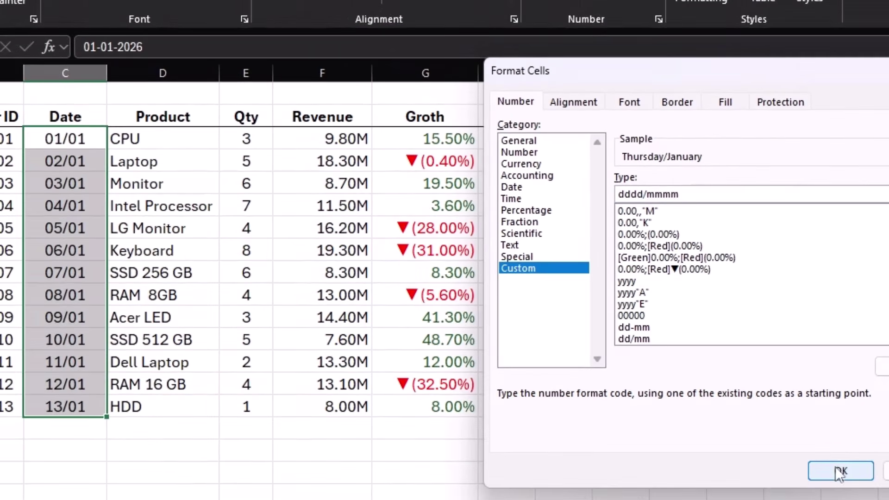
left_click(833, 497)
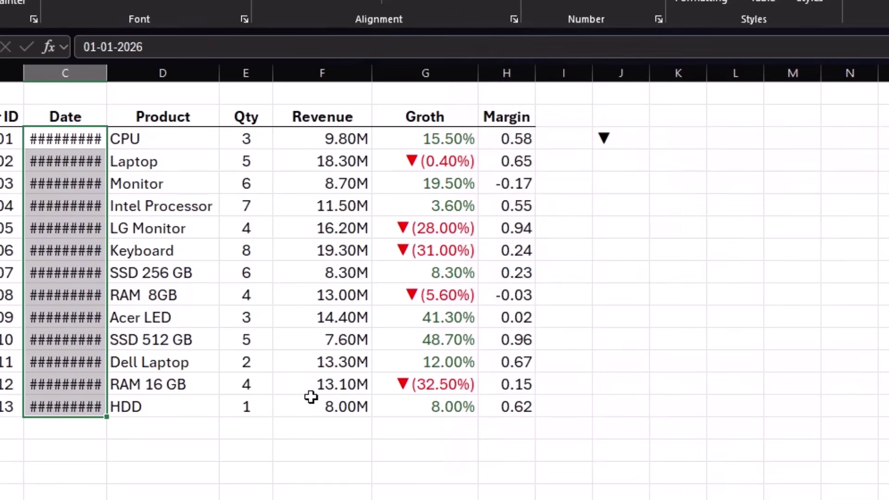
left_click_drag(106, 73, 188, 95)
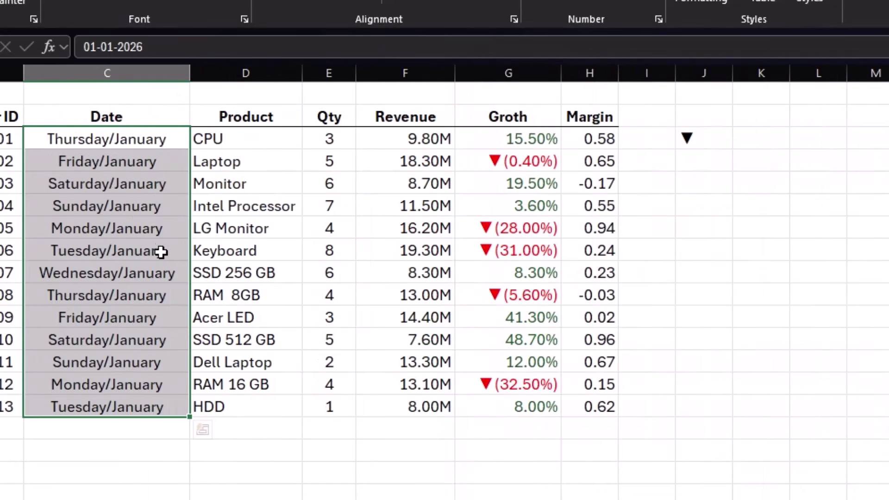
left_click(151, 309)
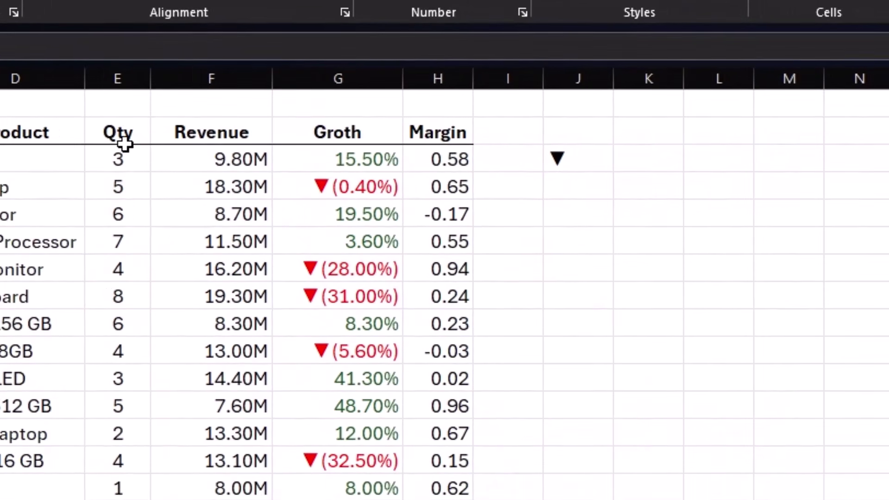
Examine the plain values in the Qty column cell by cell.
left_click_drag(134, 165, 119, 486)
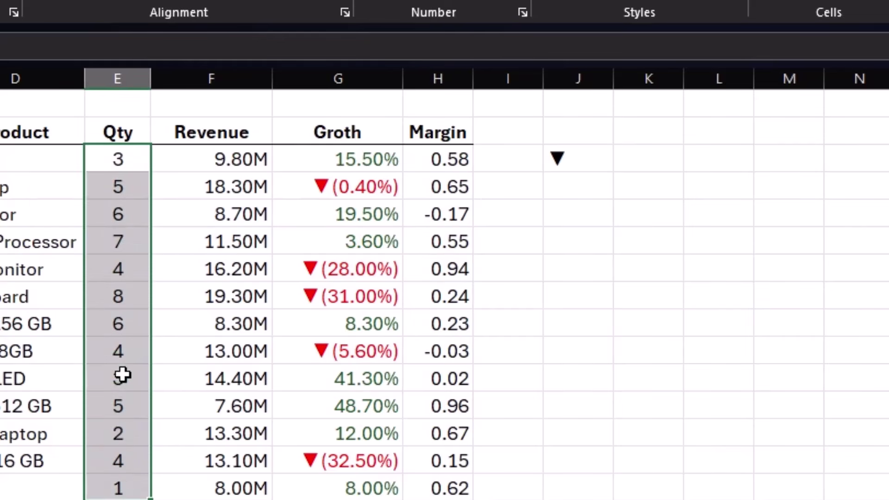
left_click(133, 186)
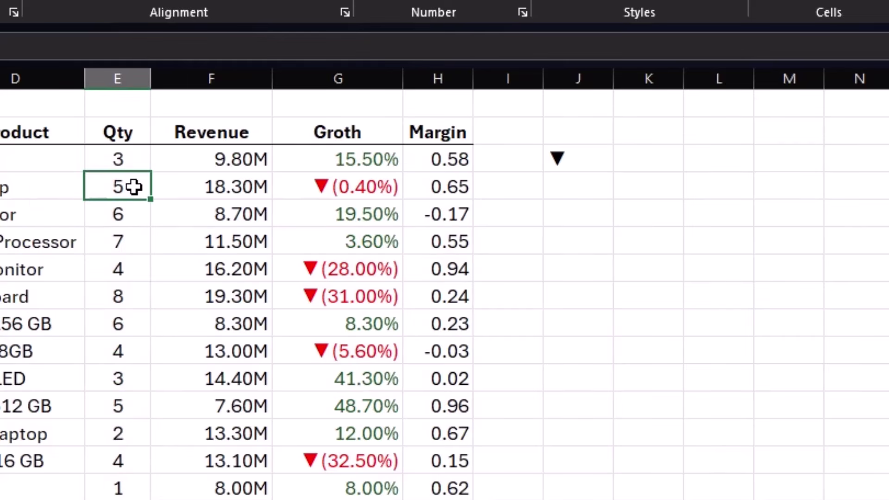
left_click(132, 240)
left_click(134, 165)
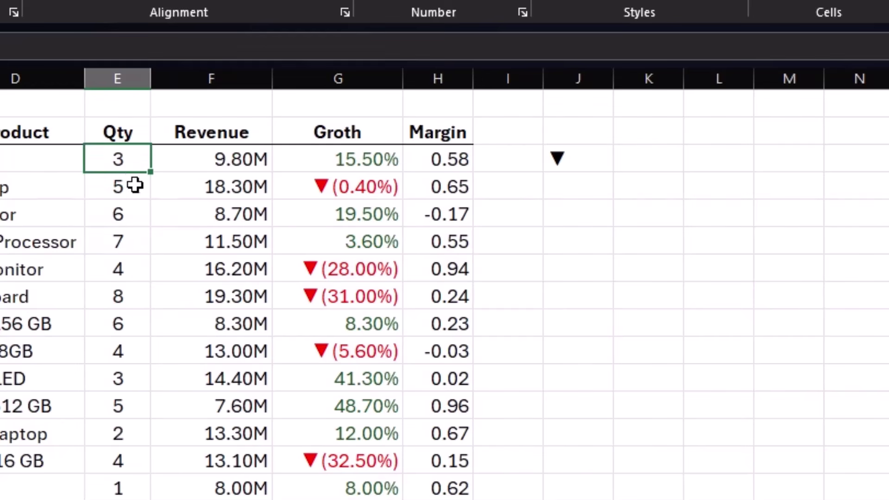
left_click(131, 217)
key("Down")
key("Down")
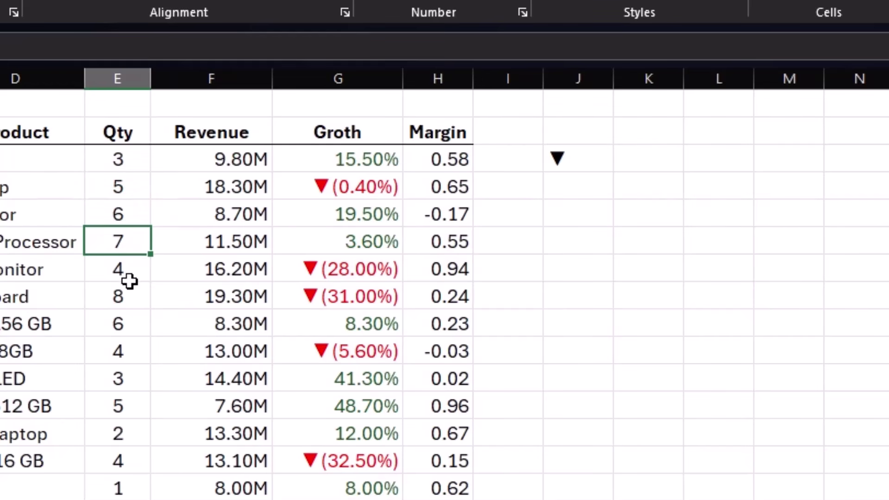
left_click(130, 290)
left_click(133, 159)
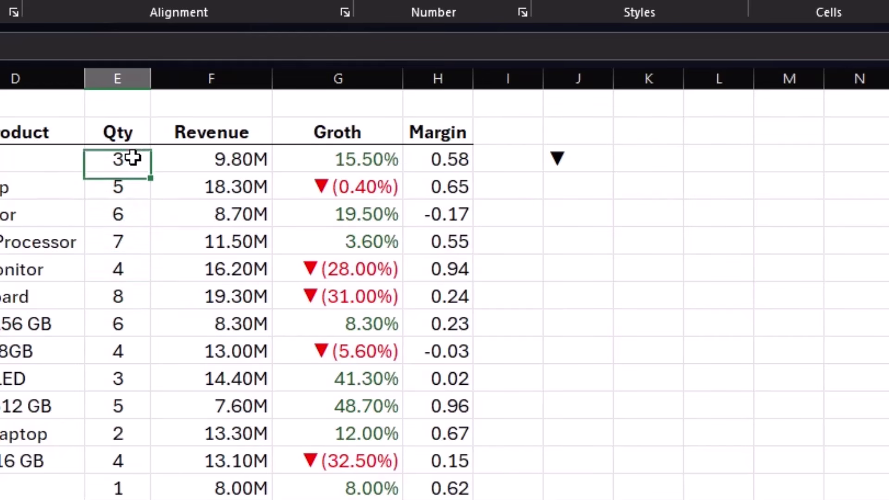
Append the text Pcs directly to the first Qty value and widen the Qty column slightly.
double_click(132, 158)
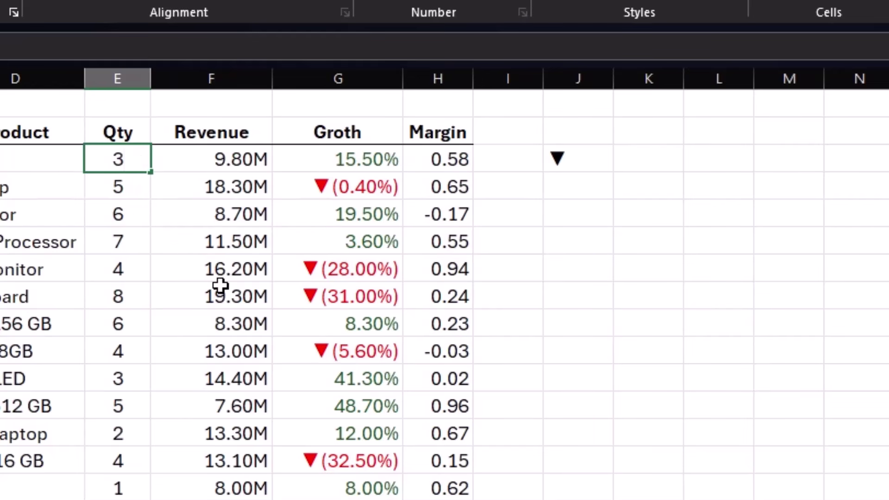
type("Pcs")
key("Return")
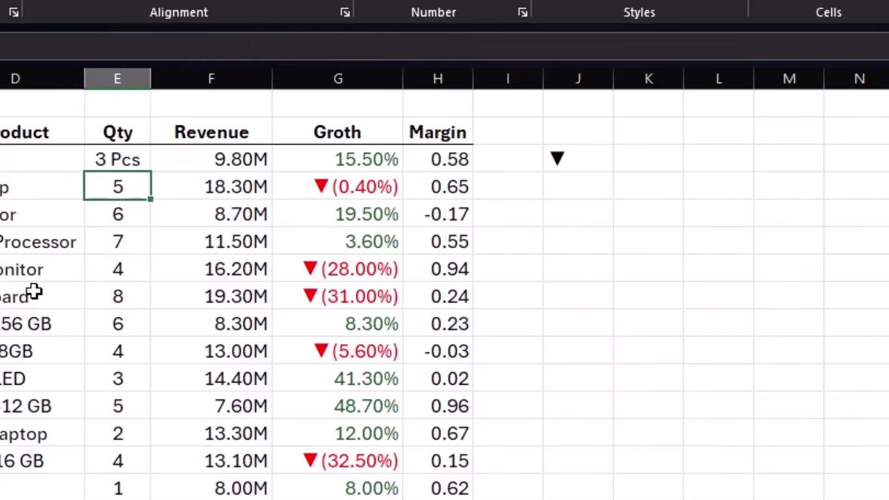
left_click_drag(146, 78, 159, 79)
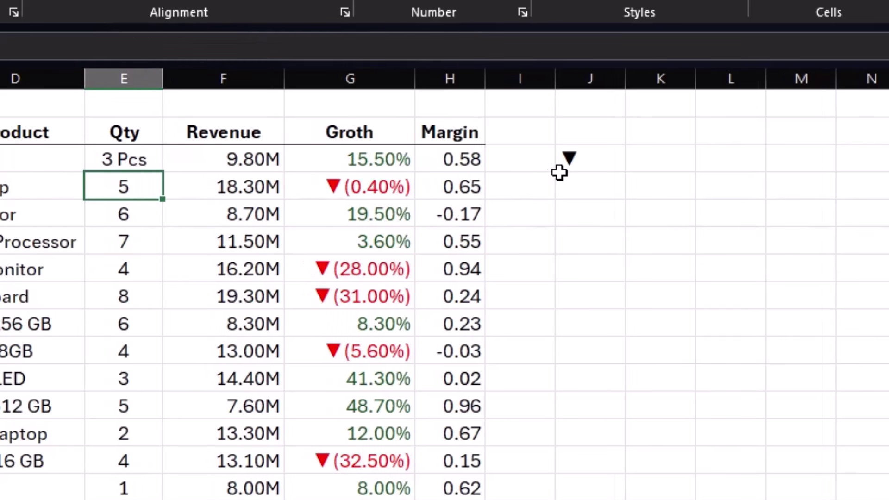
Try the formula =E3+10 in cell J3 in place of the ▼ symbol, and undo back to the symbol.
left_click(579, 162)
key("Delete")
type("=")
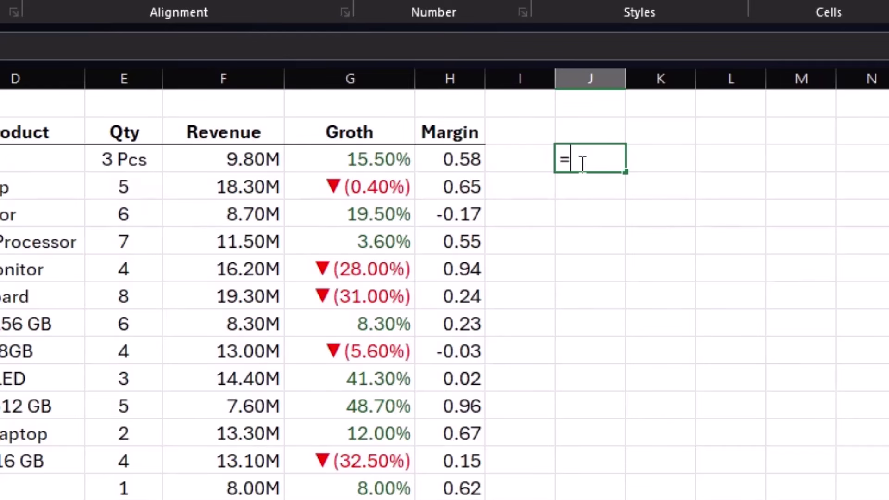
left_click(141, 162)
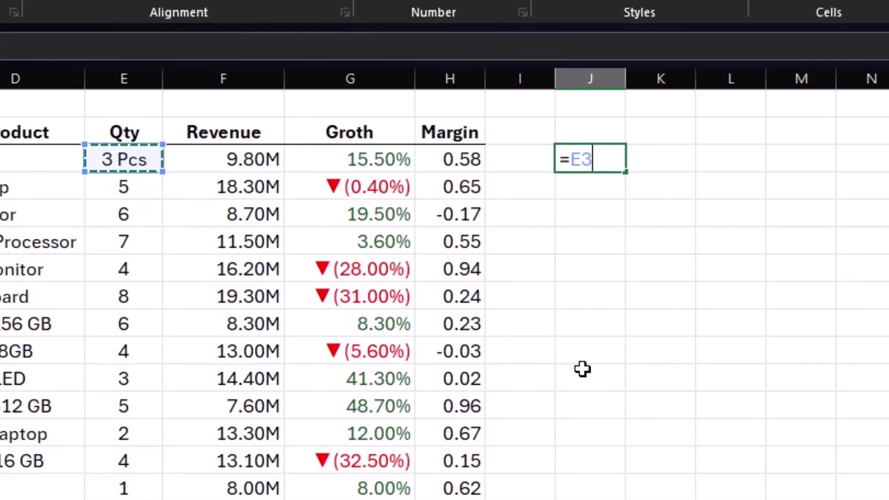
type("+10")
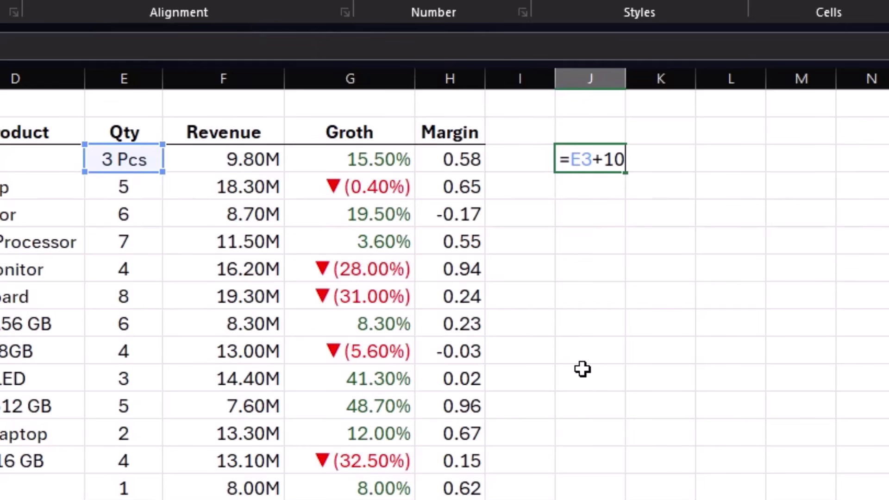
key("Return")
left_click(606, 159)
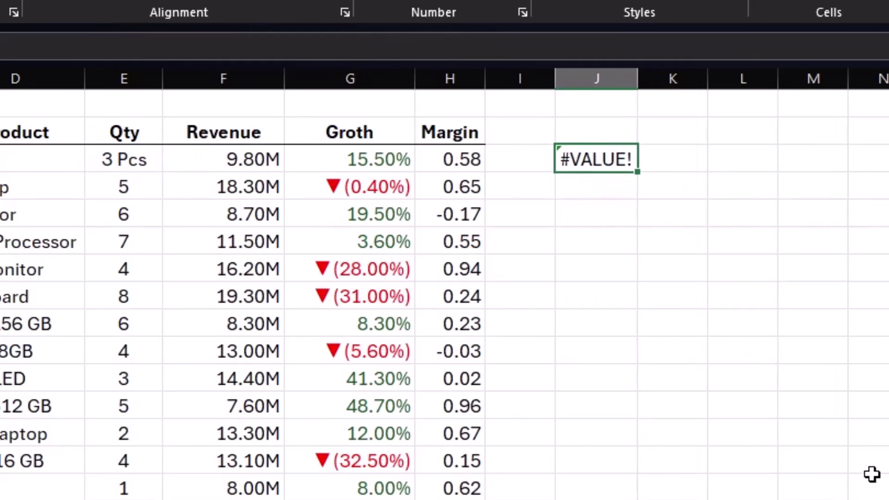
key("Delete")
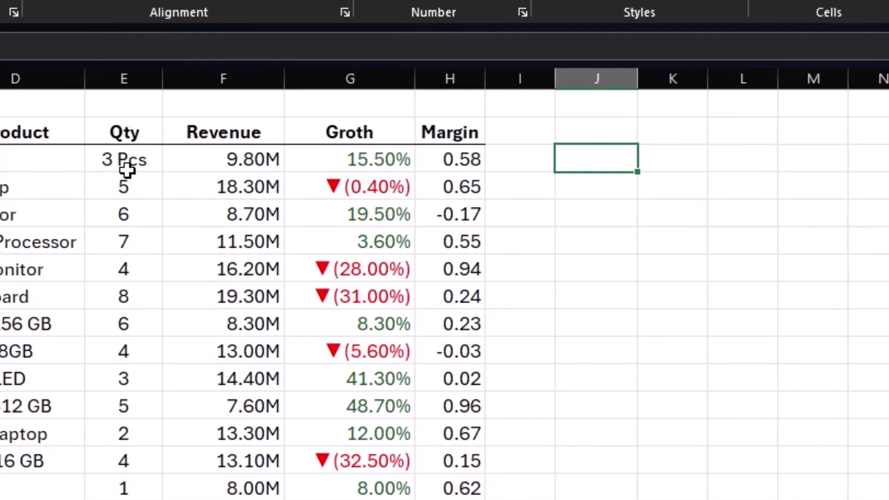
type("▼")
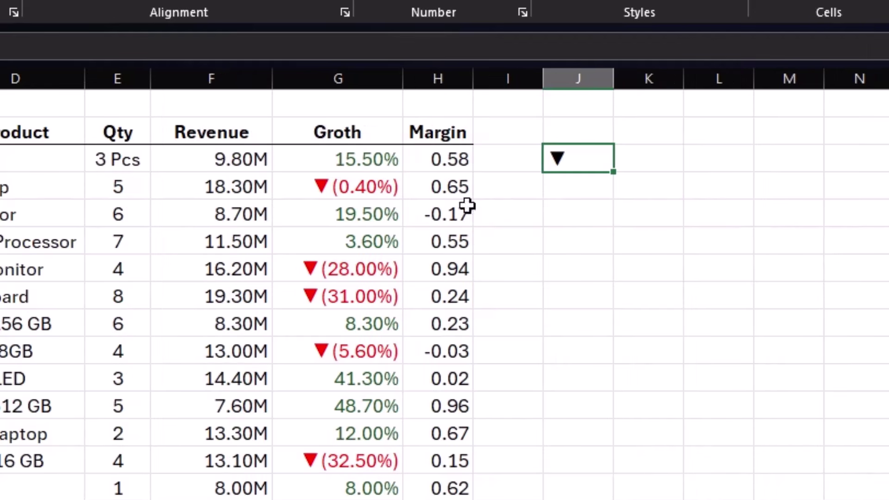
Clear the ▼ symbol from cell J3 and format the Qty values with the custom number format 0" Pcs".
key("Delete")
left_click(618, 264)
left_click_drag(123, 159, 126, 493)
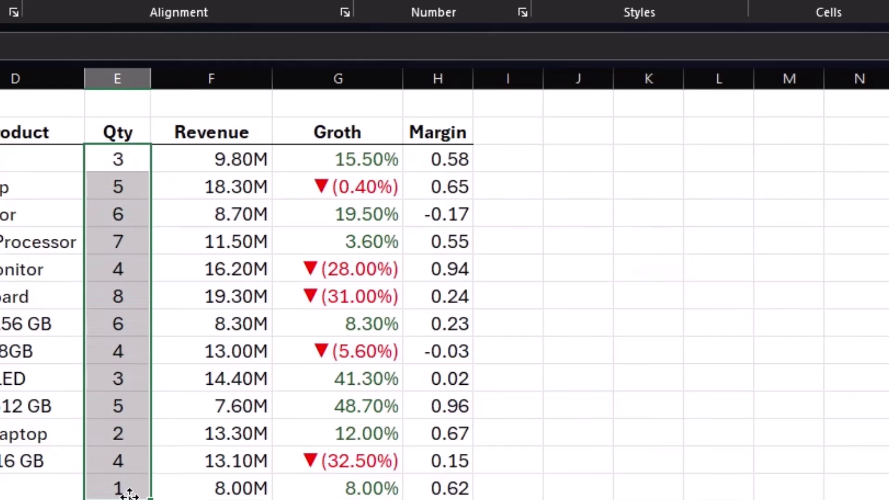
key("ctrl+1")
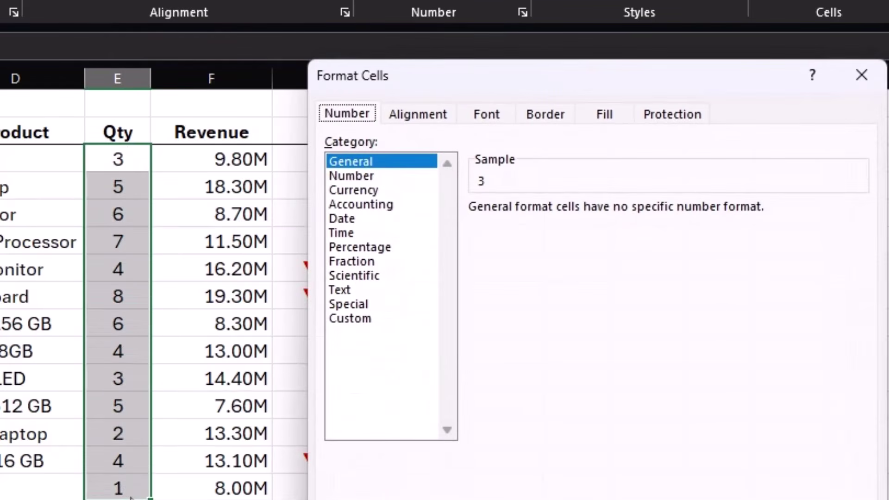
left_click(354, 319)
left_click(532, 227)
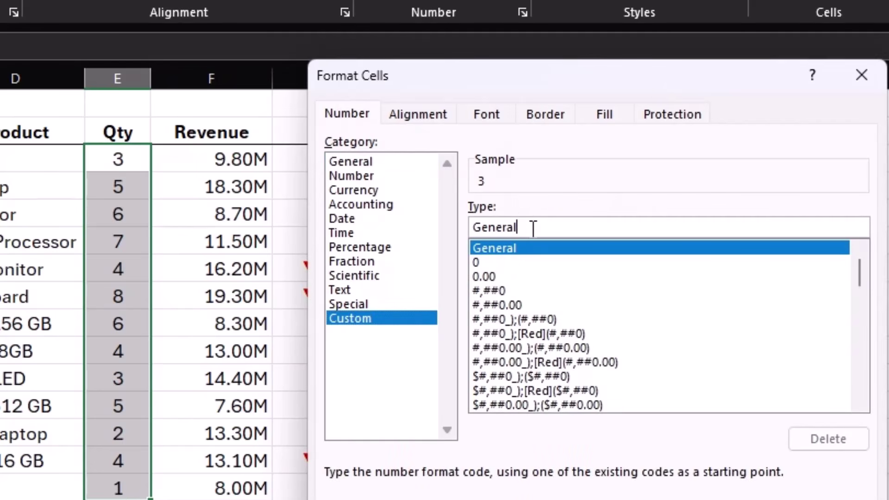
key("BackSpace")
key("BackSpace")
key("BackSpace")
key("BackSpace")
key("BackSpace")
key("BackSpace")
key("BackSpace")
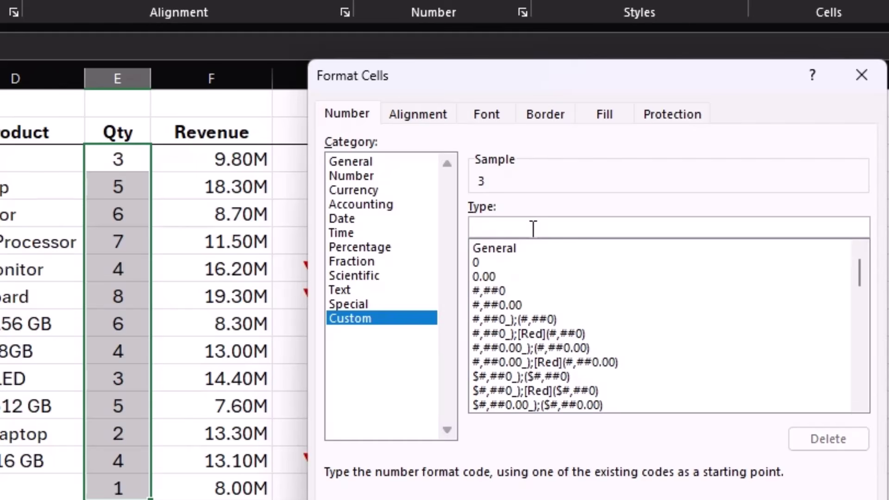
type("0")
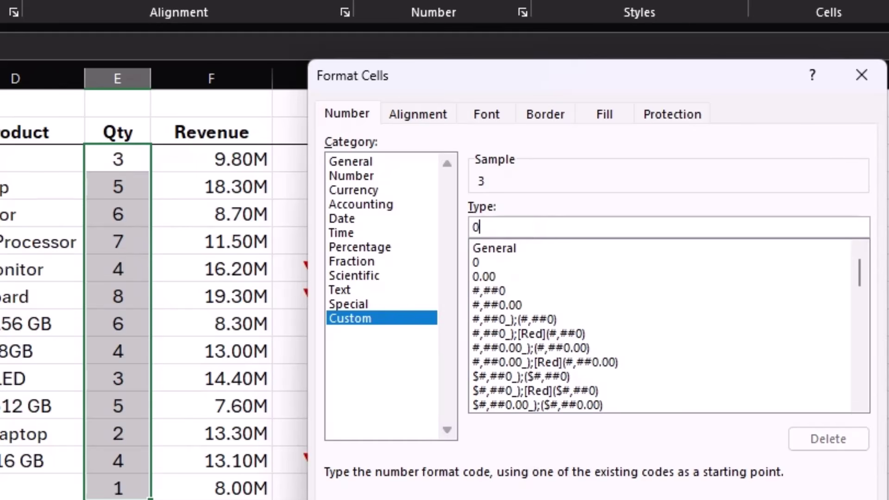
type("\" Pcs")
type("\"")
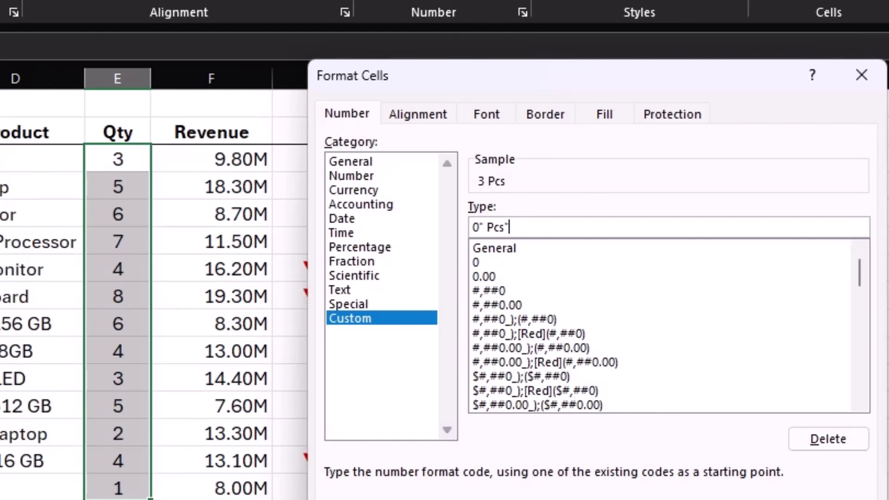
key("Return")
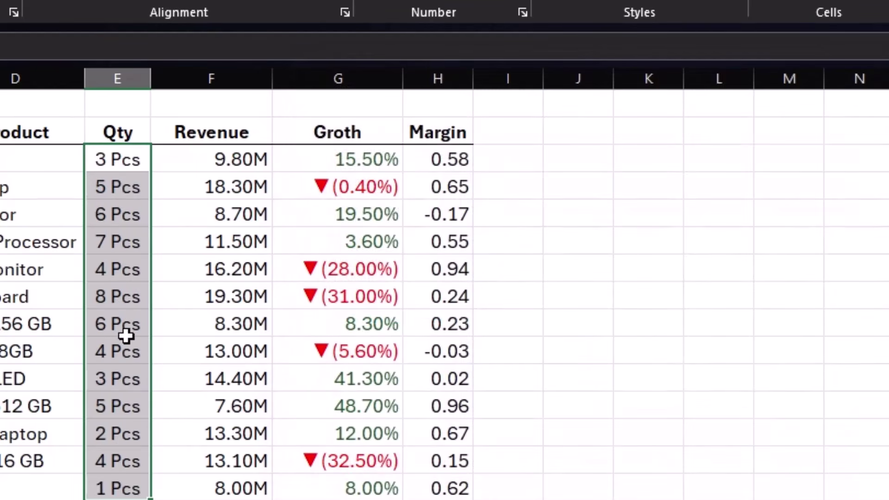
Test a calculation on the formatted Qty value with the formula =E3+10 in cell J3, and clear the cell.
left_click(569, 159)
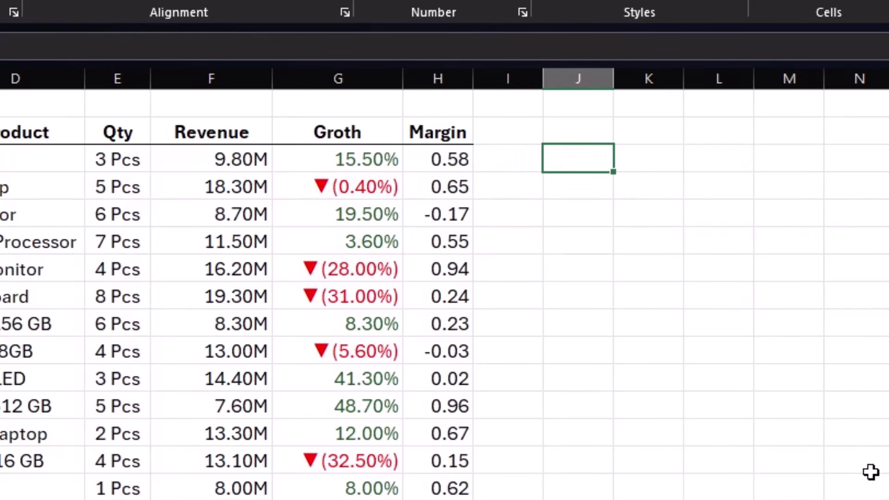
type("=")
left_click(109, 160)
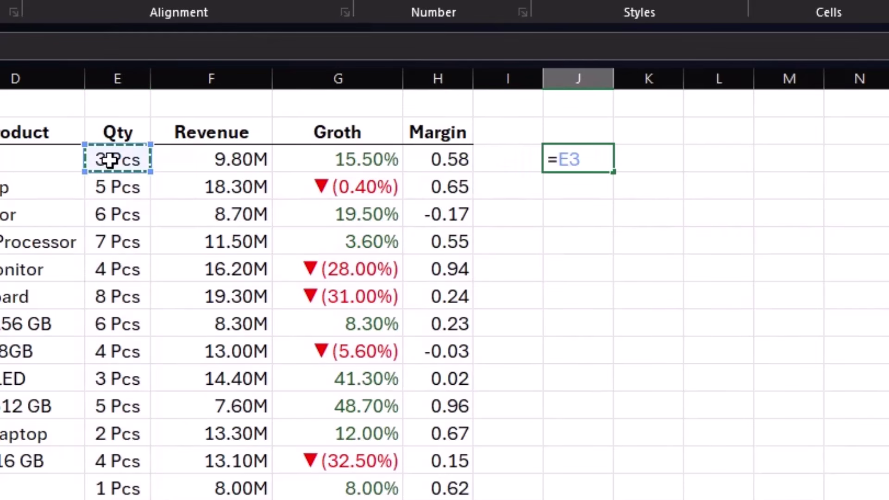
type("+10")
key("Return")
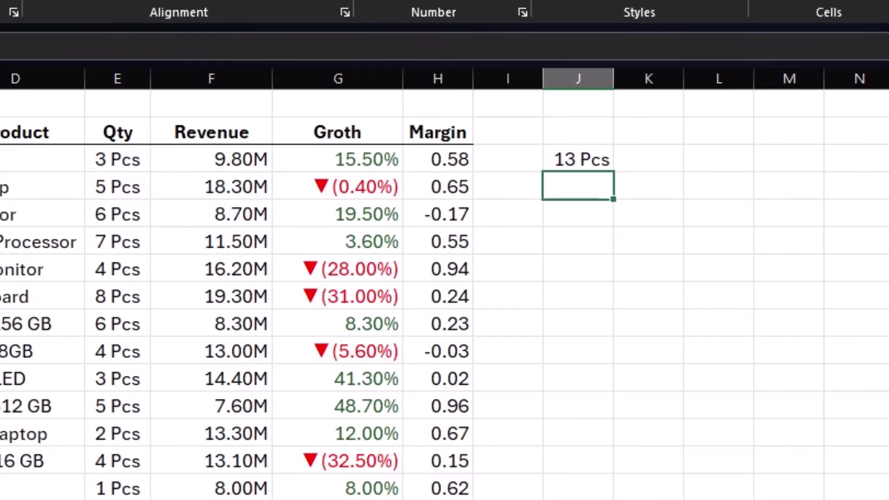
left_click(576, 160)
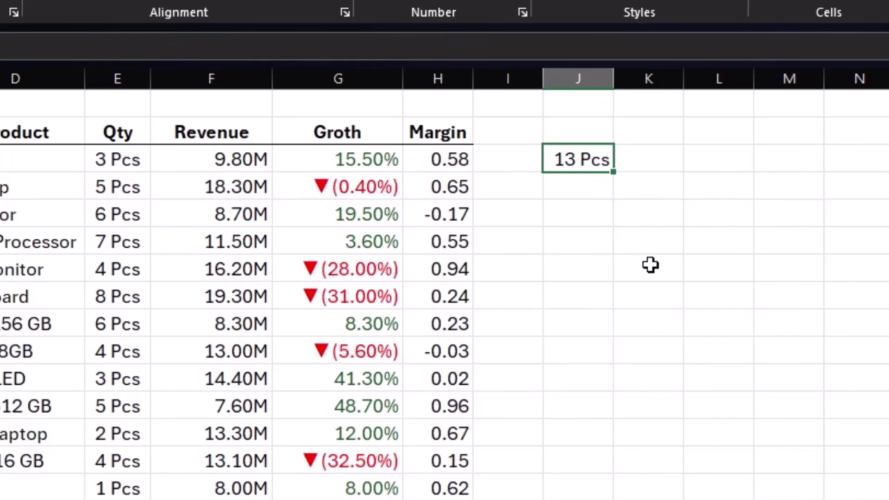
key("Delete")
Change the unit text in the Qty values' custom number format to Kg, giving 0" Kg".
left_click_drag(116, 169, 124, 473)
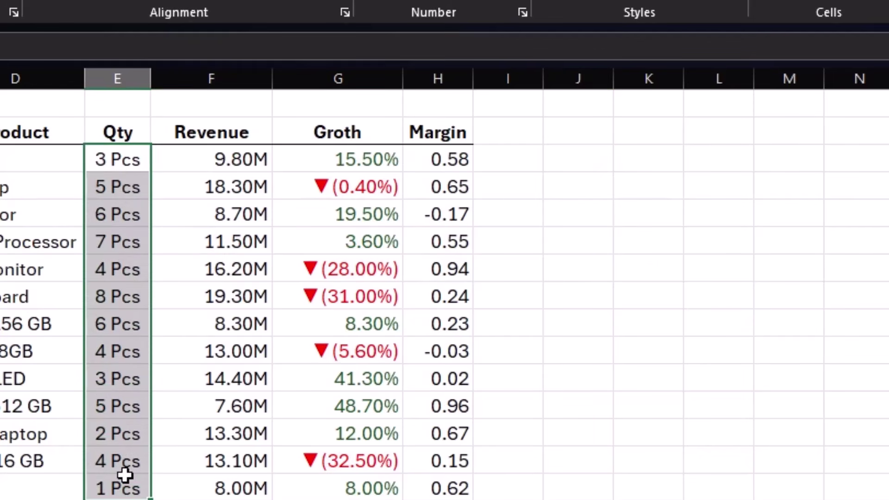
key("ctrl+1")
left_click(506, 226)
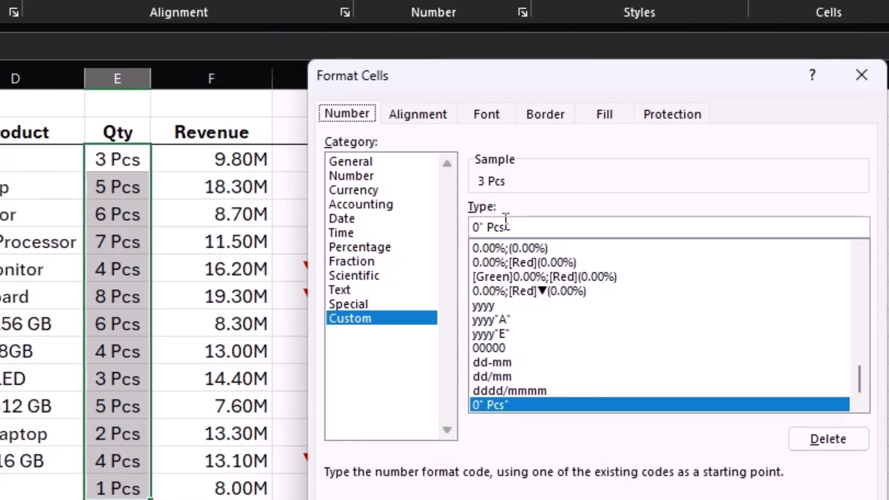
key("BackSpace")
key("BackSpace")
key("BackSpace")
type("Kg")
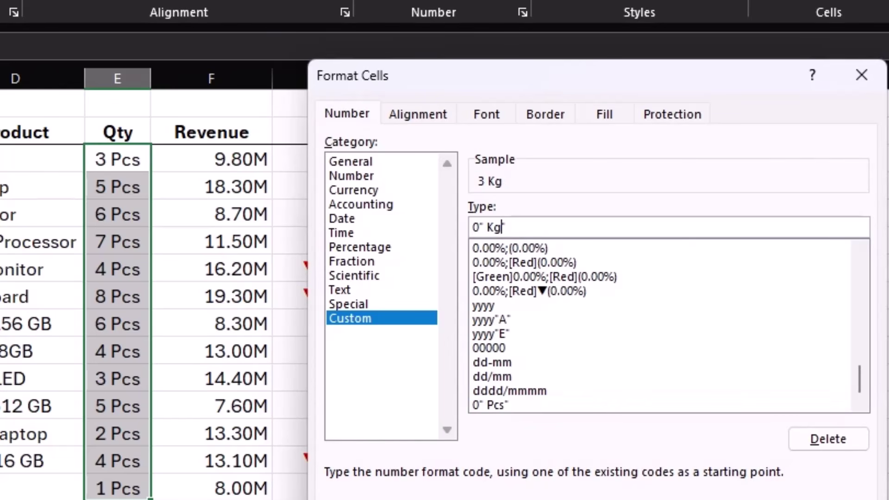
key("Return")
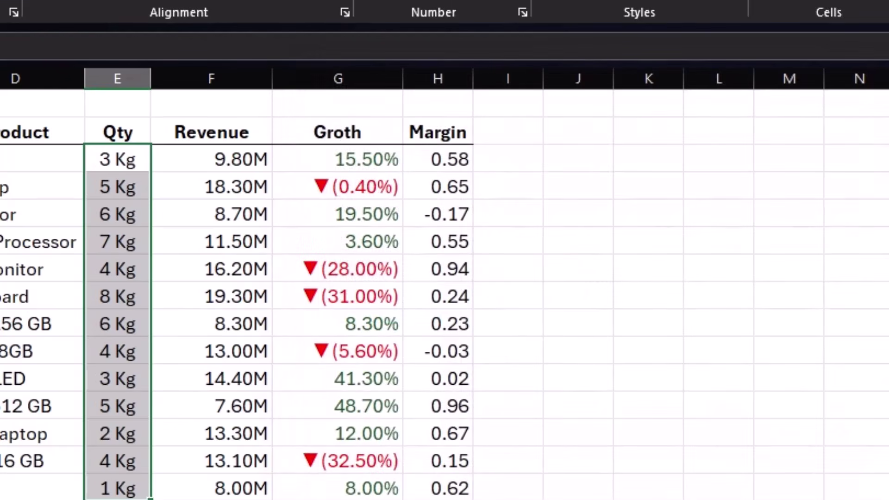